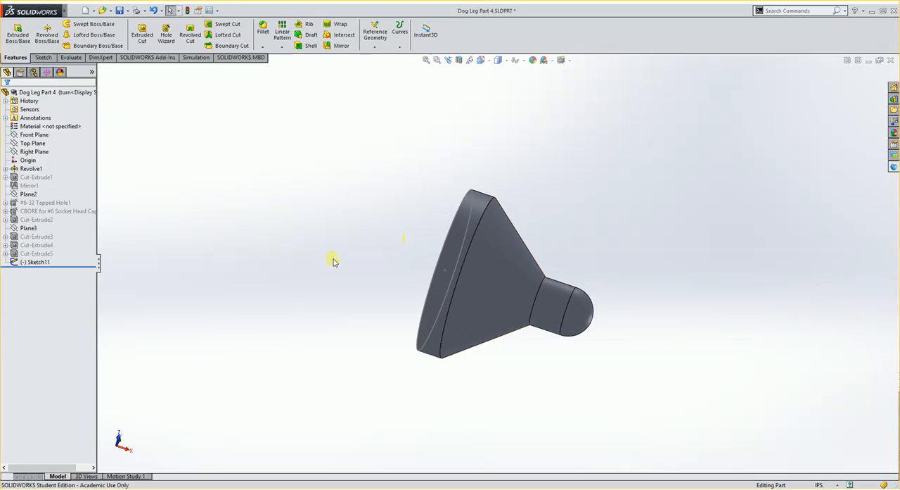
Activate the Finished configuration and examine the completed part from several angles
click(33, 72)
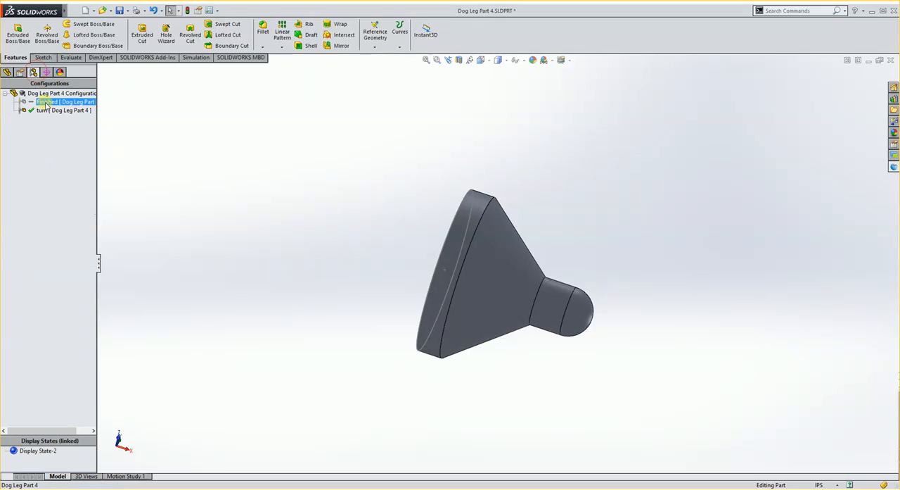
double_click(64, 101)
middle_drag(413, 280, 391, 283)
scroll(566, 338, up, 2)
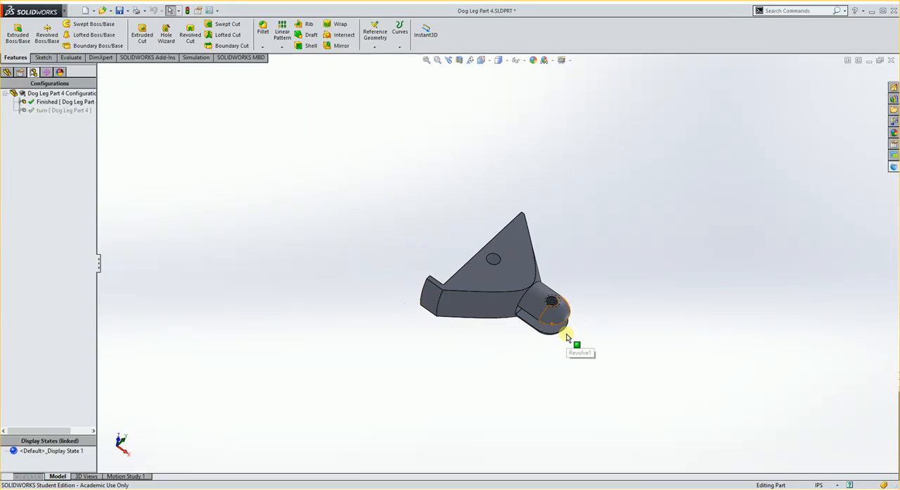
scroll(564, 334, down, 3)
middle_drag(445, 279, 466, 312)
Make the turn configuration active again and look over the turned blank
double_click(44, 111)
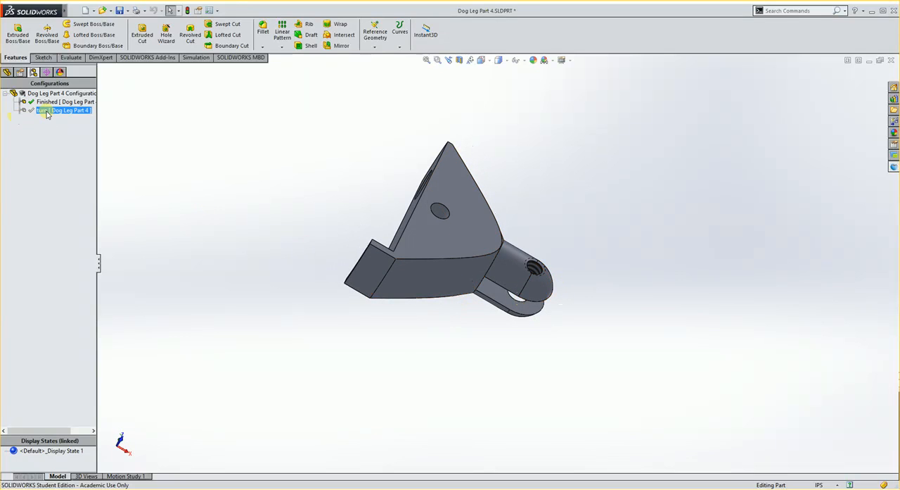
mouse_move(363, 269)
middle_down()
mouse_move(404, 207)
mouse_move(358, 263)
mouse_move(334, 214)
mouse_move(368, 185)
mouse_move(375, 275)
mouse_move(378, 263)
middle_up()
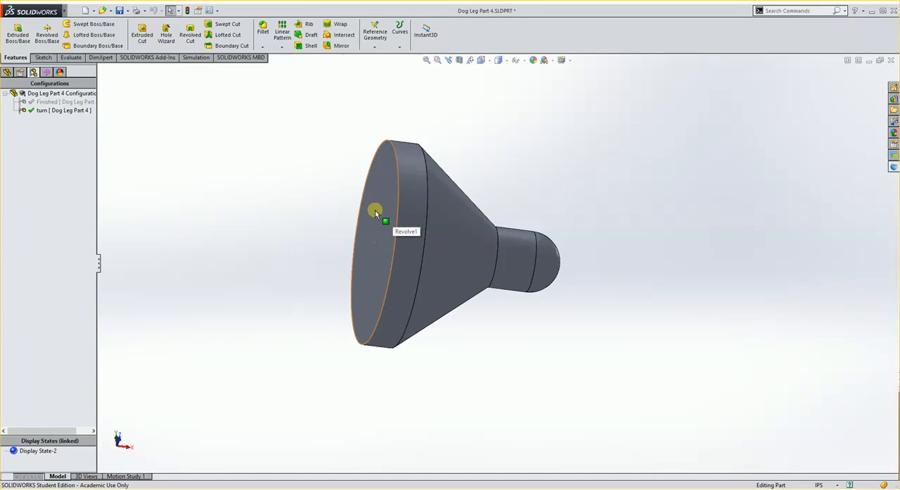
middle_drag(472, 197, 432, 226)
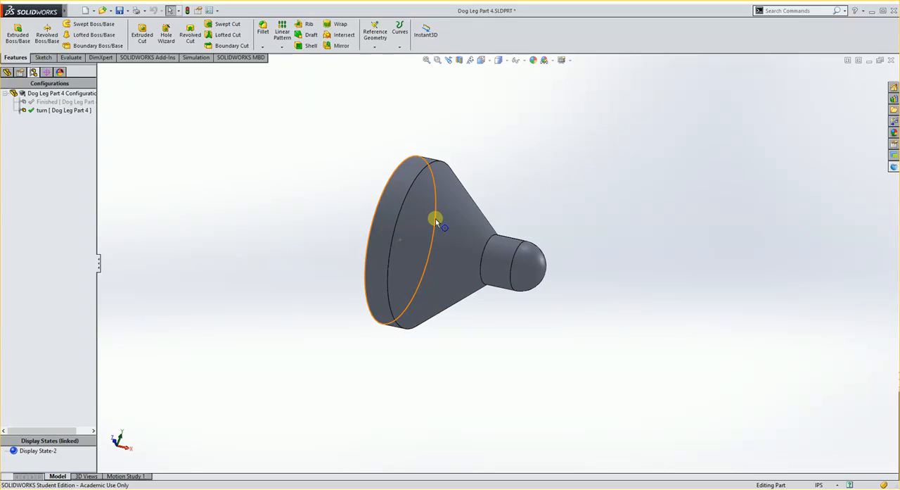
middle_drag(323, 210, 393, 201)
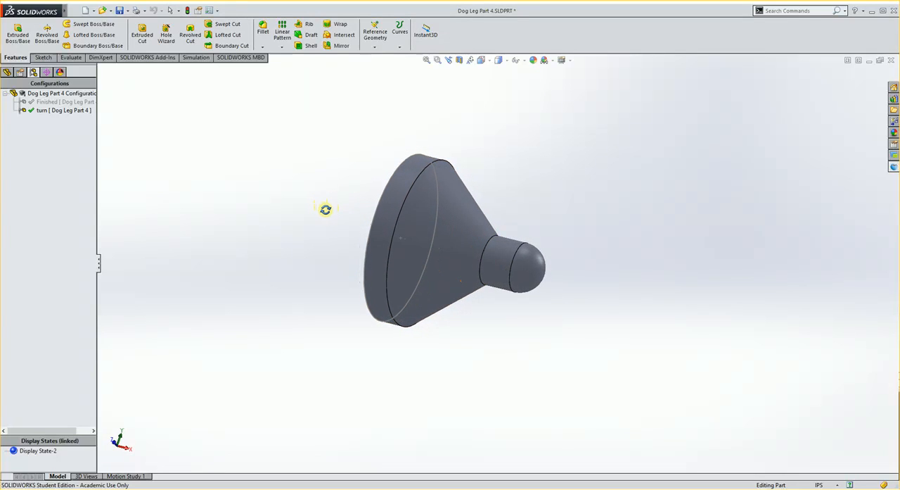
Start a sketch on the large flat circular end face and convert the face's outer edge into sketch geometry
middle_drag(331, 214, 447, 235)
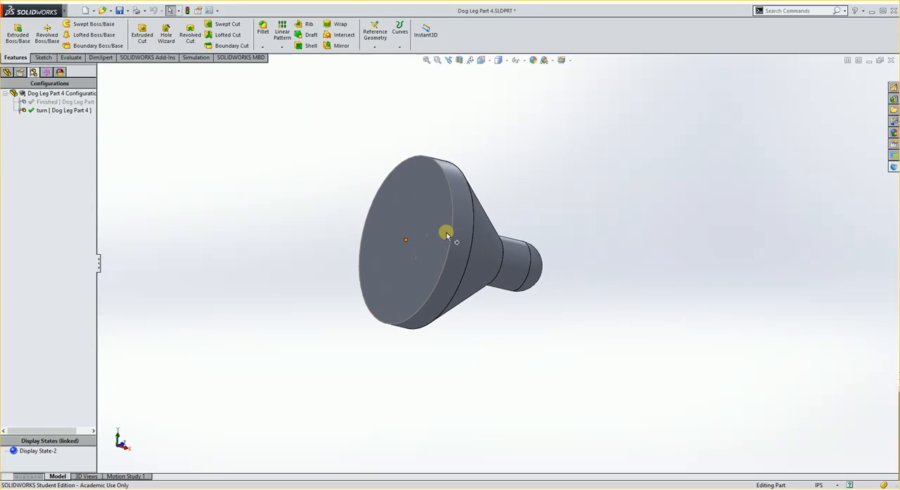
click(412, 206)
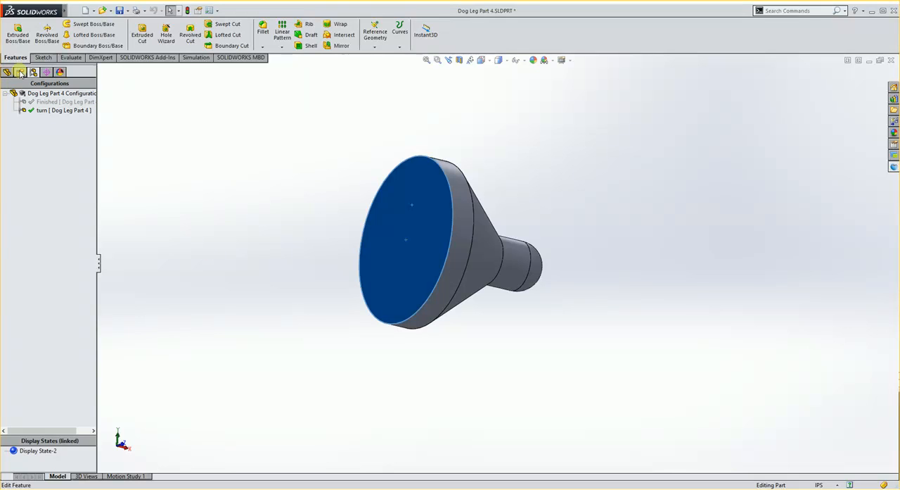
click(42, 58)
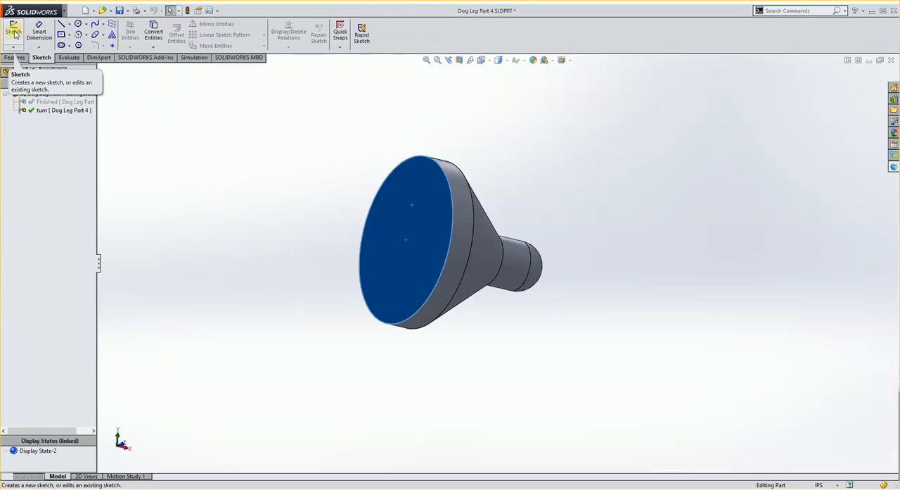
click(15, 29)
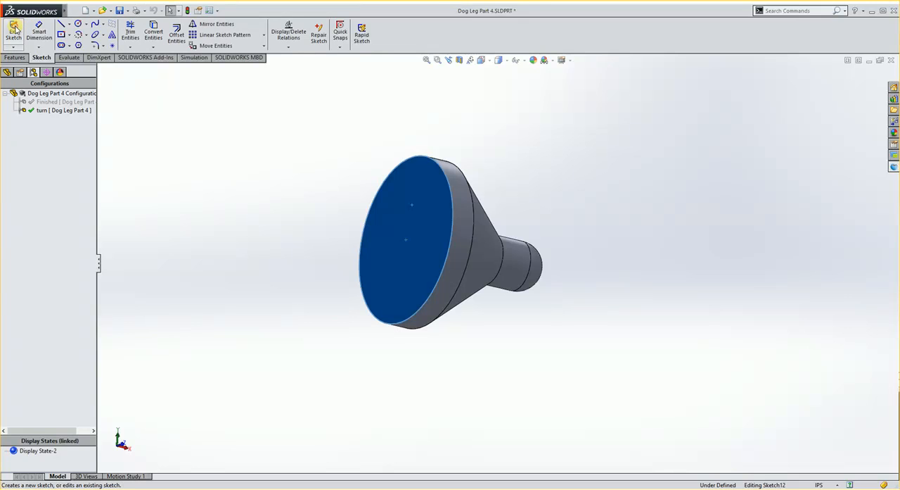
click(154, 35)
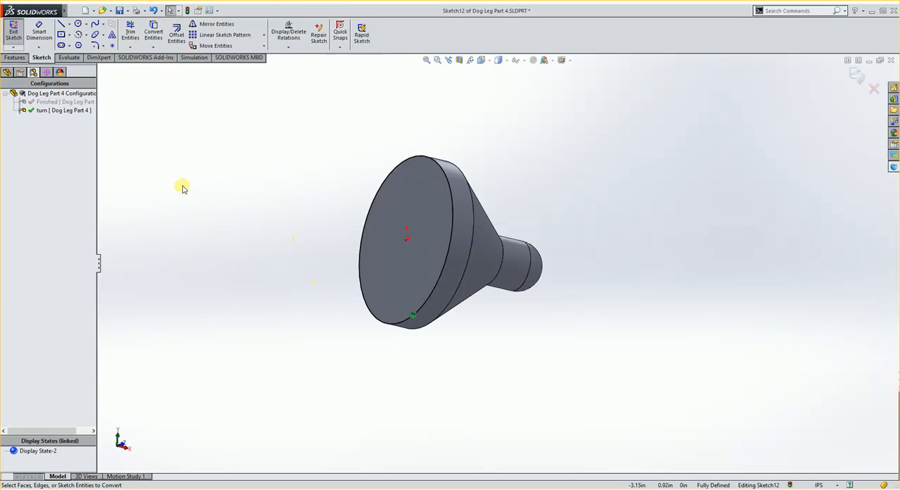
Extrude the converted circle outward from the large end as a merged blind boss about 1.32 in deep
click(16, 58)
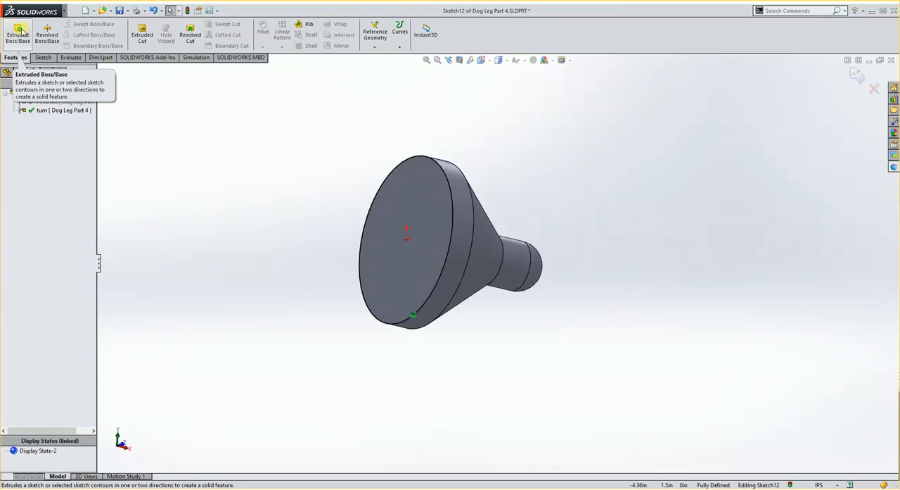
click(19, 31)
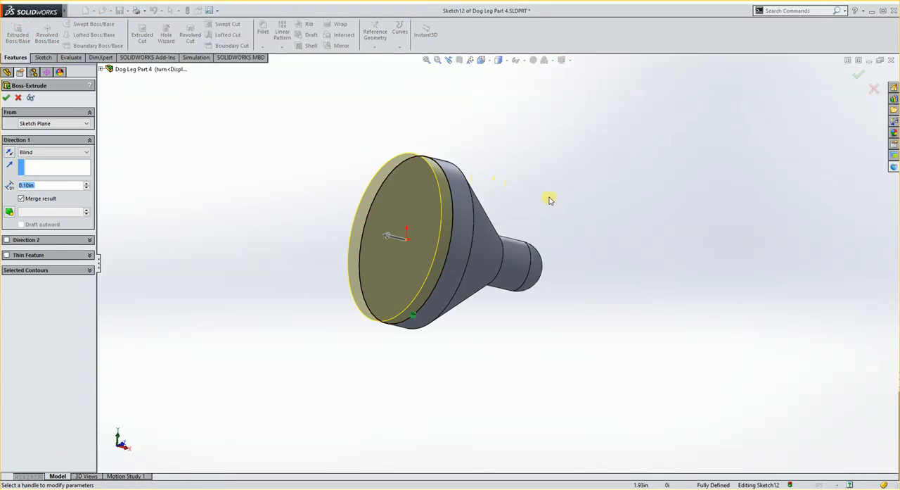
middle_drag(499, 222, 522, 272)
drag(380, 242, 215, 198)
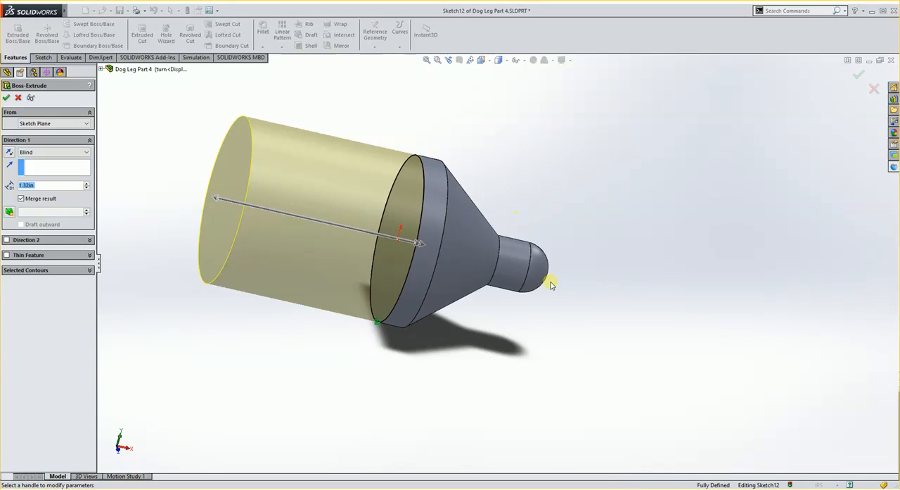
middle_drag(553, 284, 486, 323)
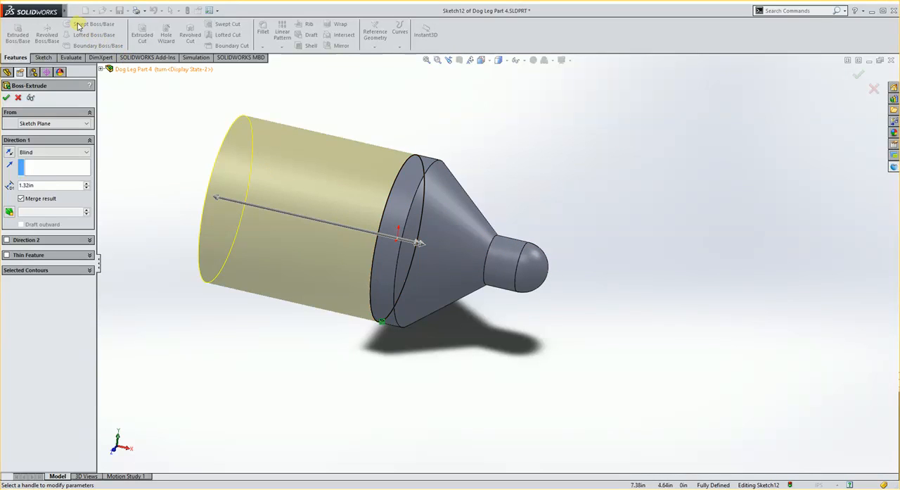
click(6, 98)
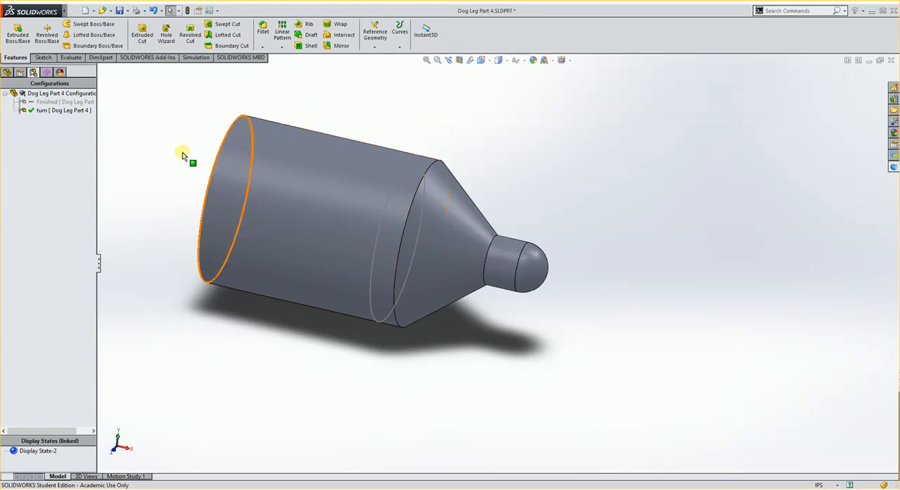
Open the drawing Dog Leg Part 4.SLDDRW to check the part's overall length, and return to the part model
click(73, 11)
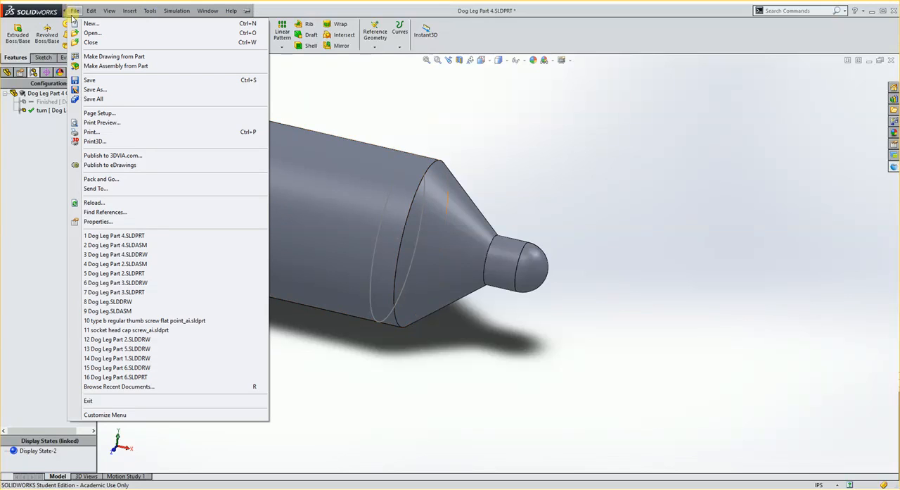
click(90, 33)
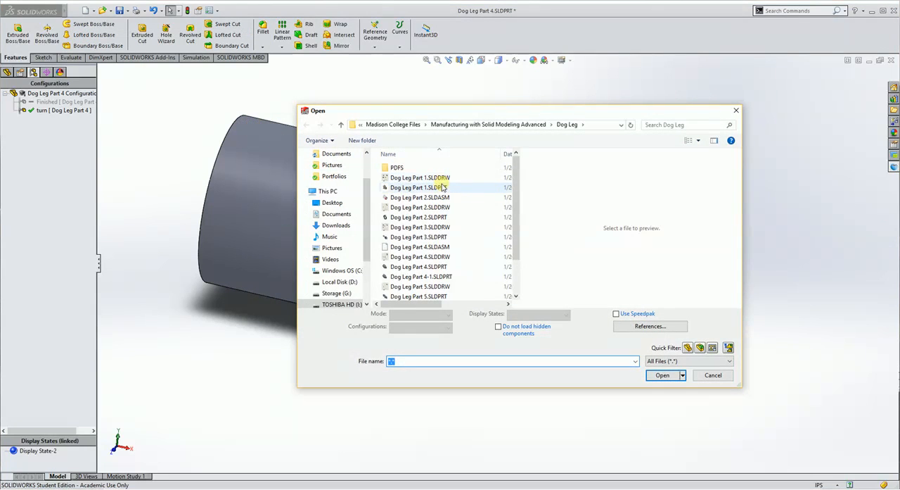
click(442, 257)
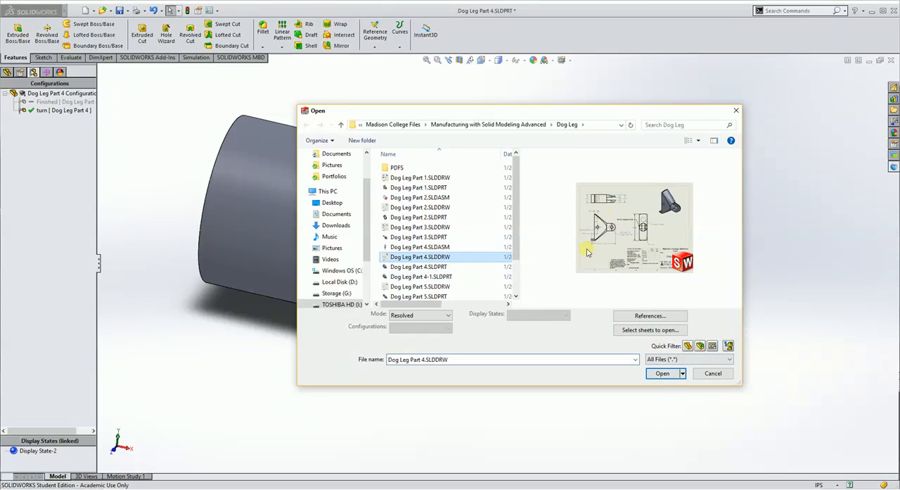
click(662, 373)
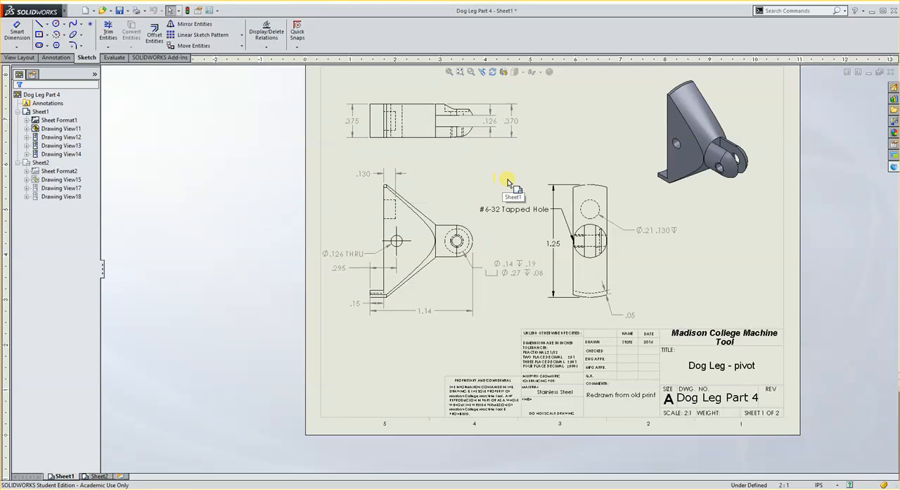
key(ctrl+Tab)
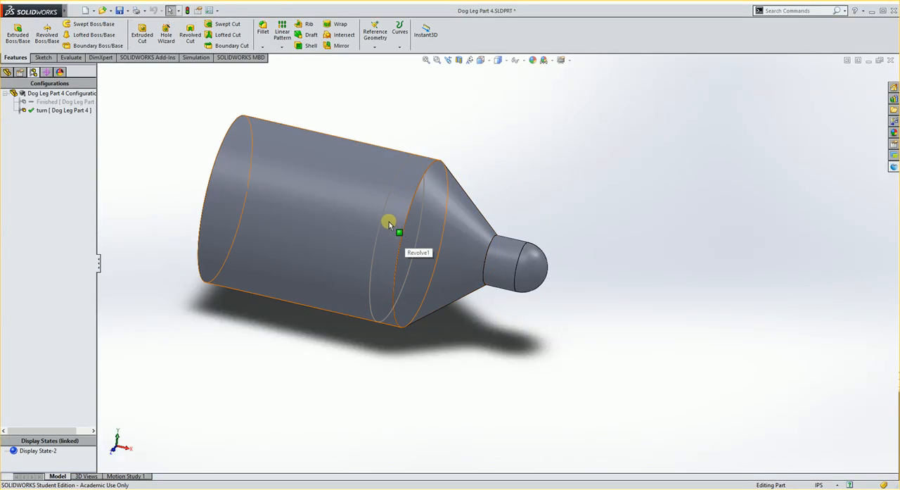
mouse_move(377, 217)
middle_down()
mouse_move(342, 214)
mouse_move(375, 233)
middle_up()
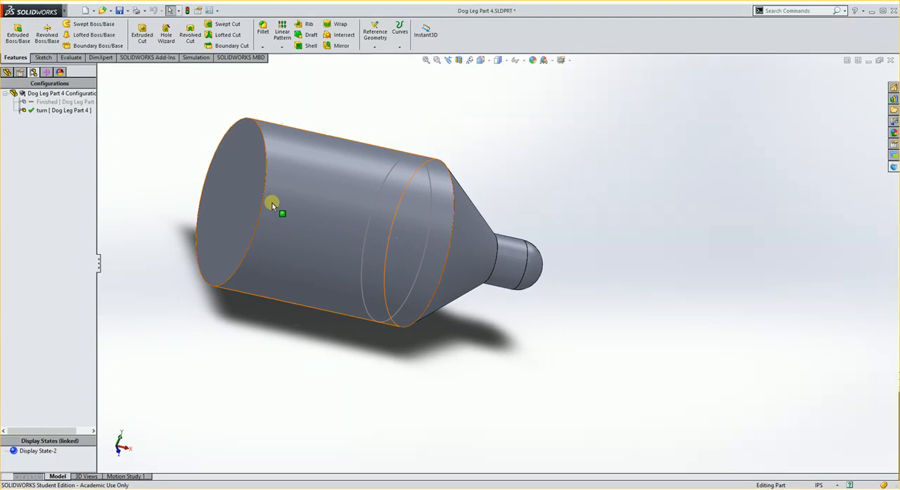
click(330, 190)
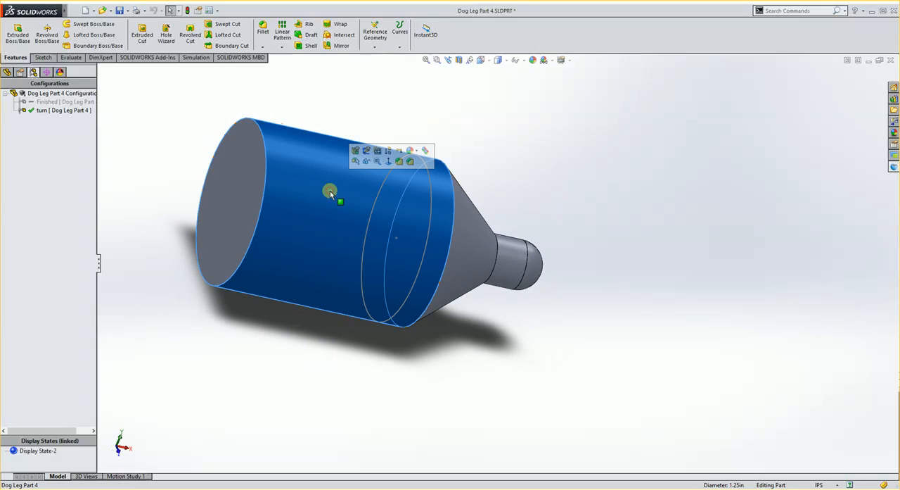
click(357, 148)
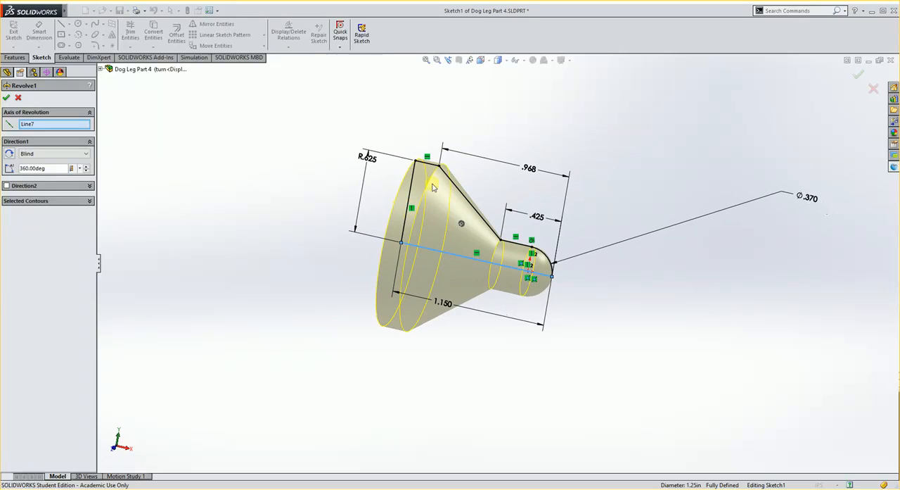
click(19, 98)
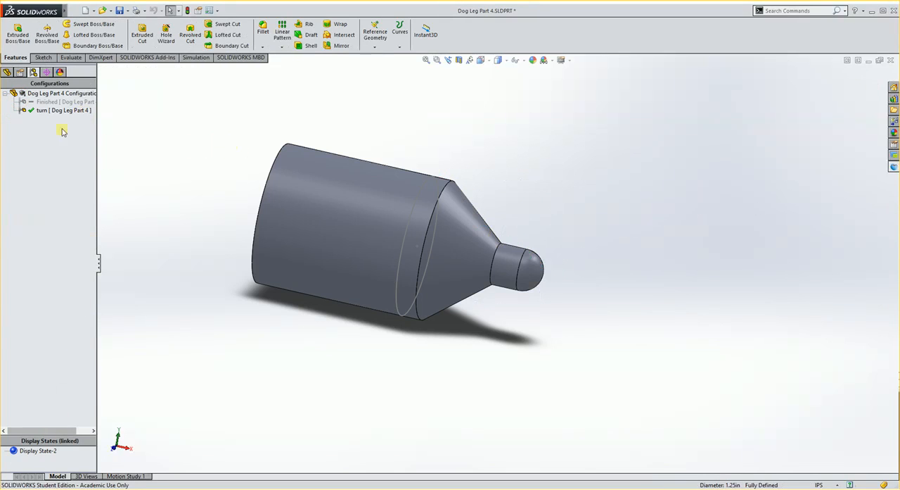
Edit the cylindrical boss extrusion and set its depth to 2.5-1.14 (1.36 in)
click(6, 71)
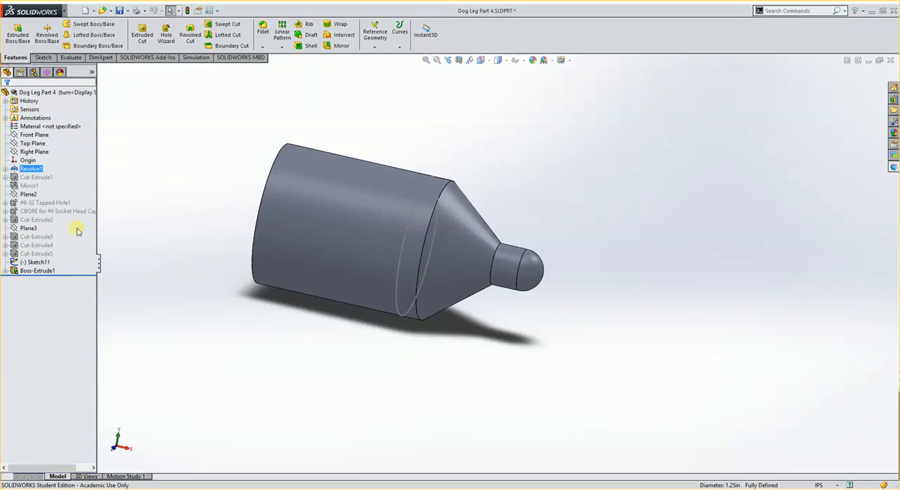
click(15, 271)
click(22, 243)
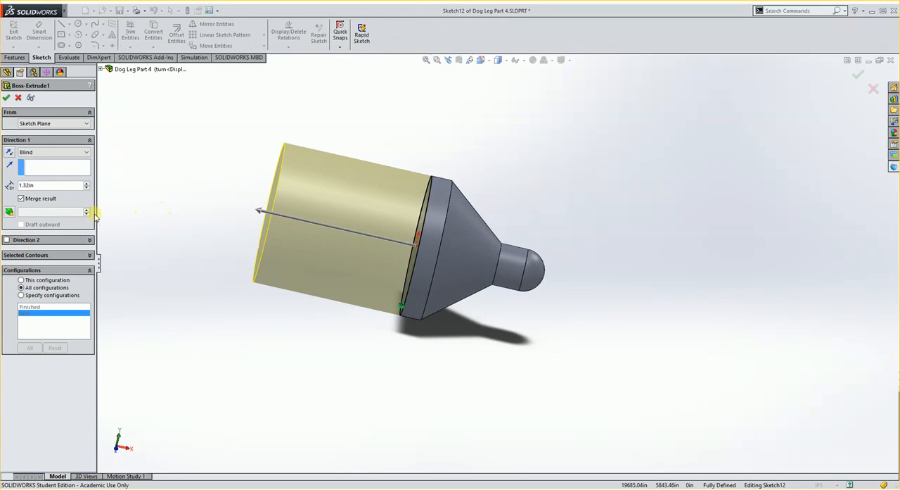
click(39, 186)
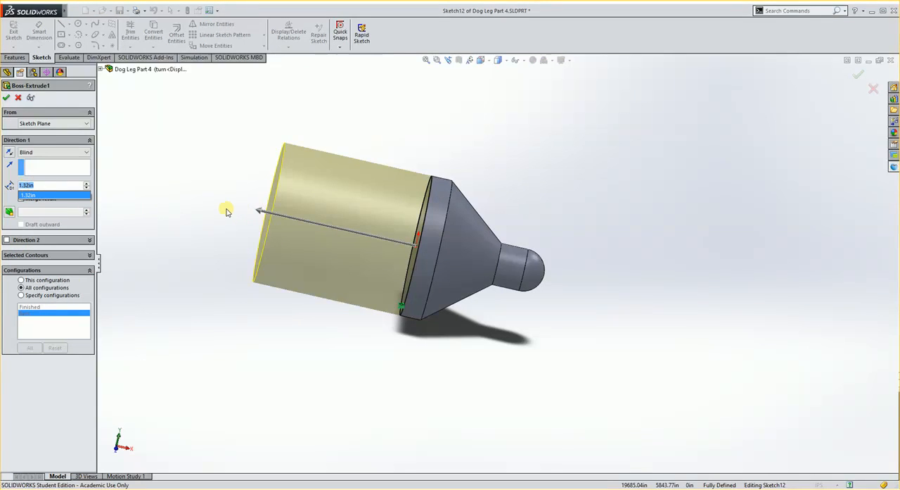
text(2.5-1.14)
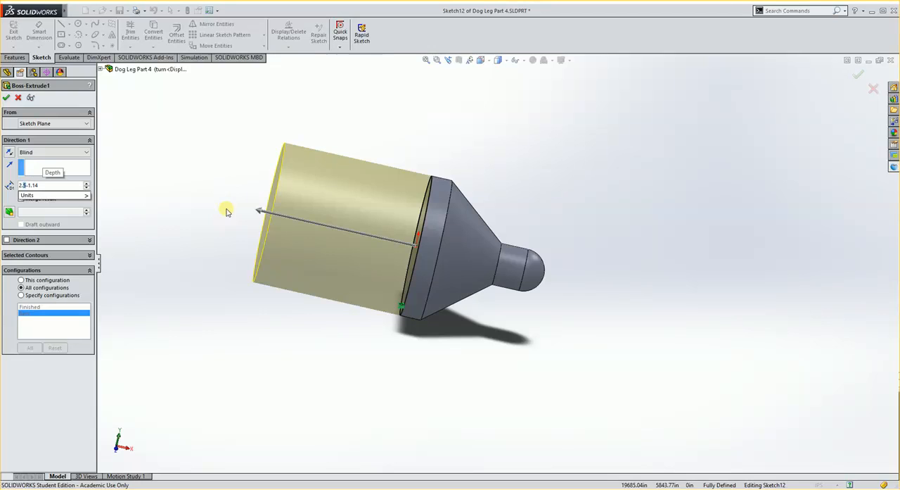
key(Return)
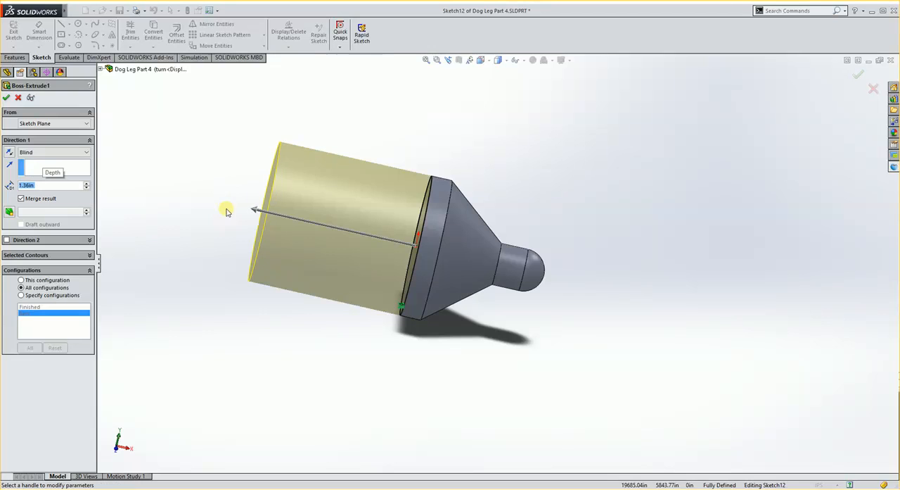
click(7, 98)
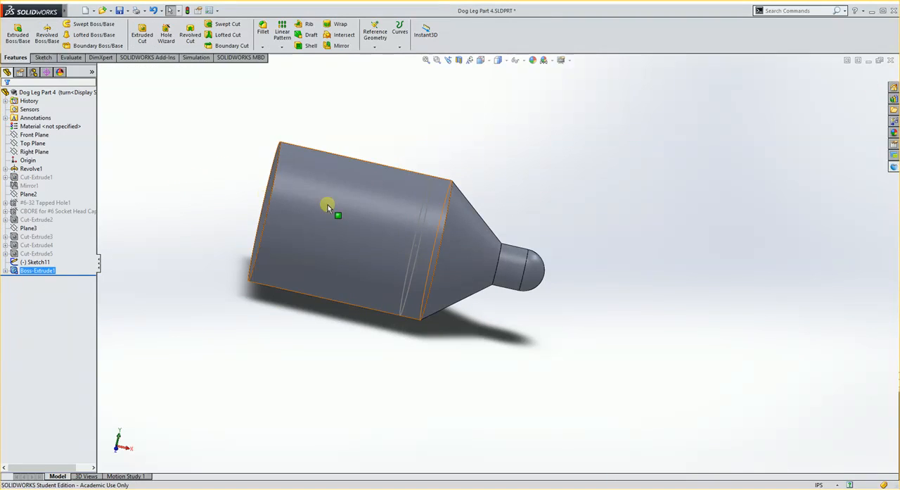
Look over the lengthened turning stock and save the Dog Leg Part 4 part file
middle_drag(419, 222, 411, 291)
scroll(411, 284, up, 3)
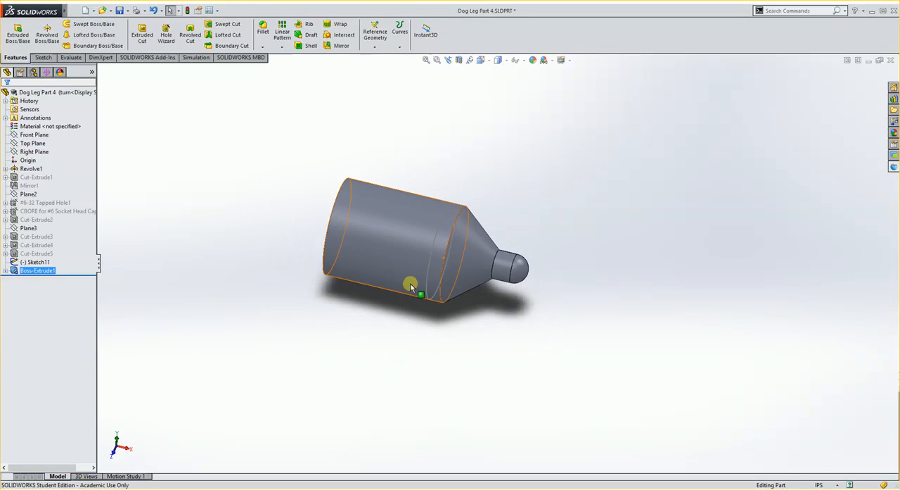
scroll(407, 260, down, 2)
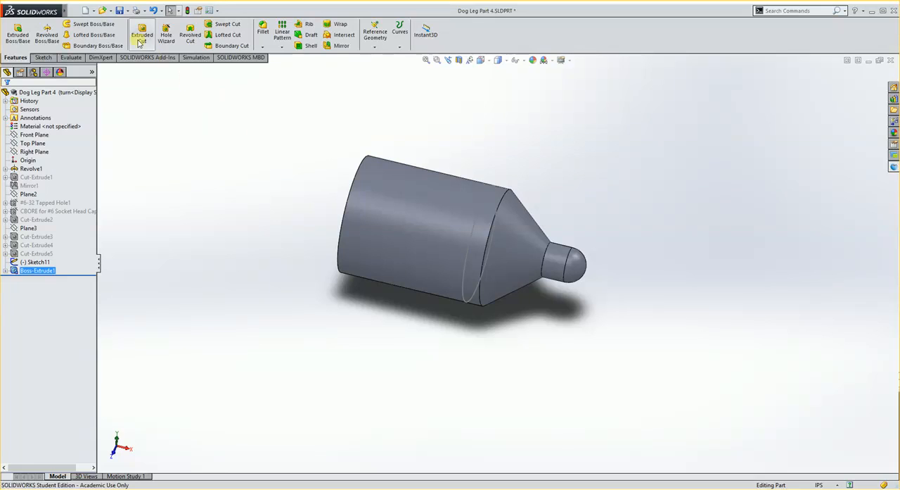
click(120, 11)
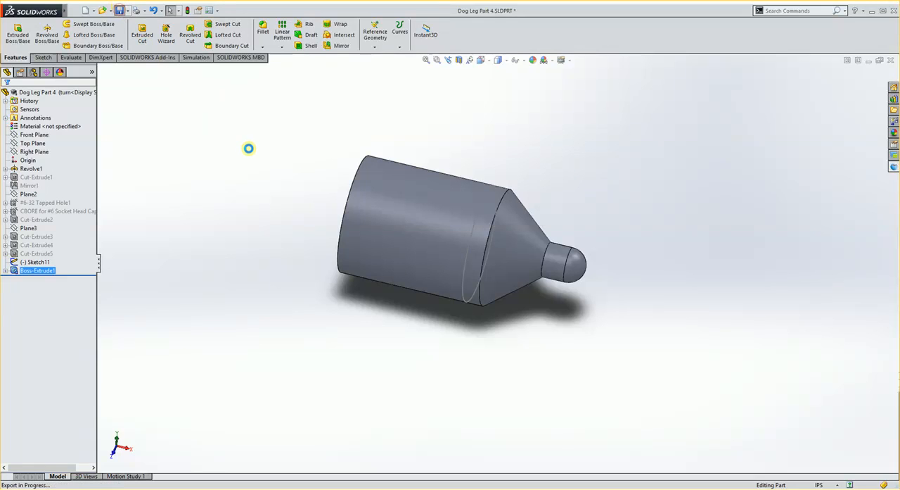
middle_drag(260, 156, 588, 224)
scroll(588, 223, down, 2)
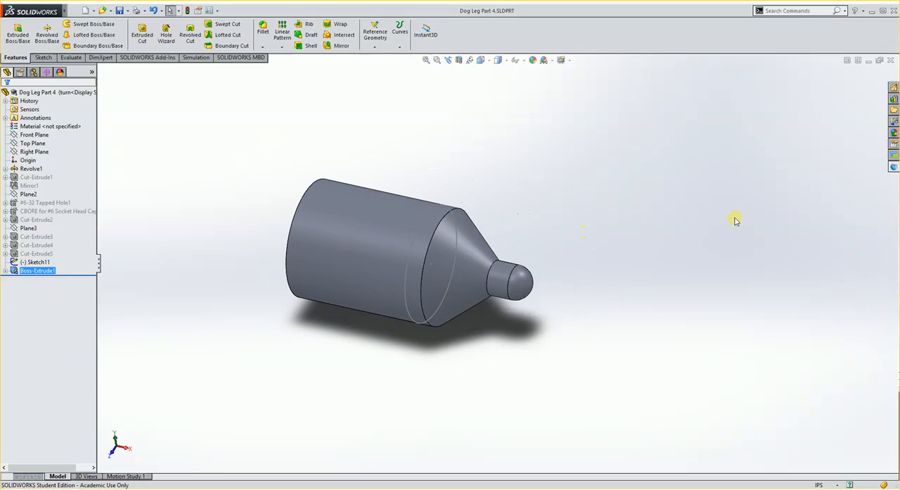
Start machining the current document in Delcam for SolidWorks using the MC-in-turn.asmdot template
click(893, 169)
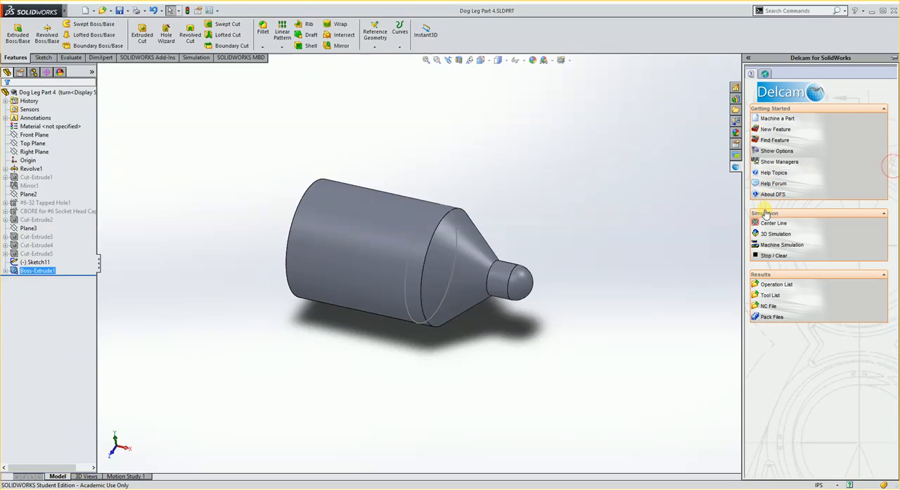
click(781, 119)
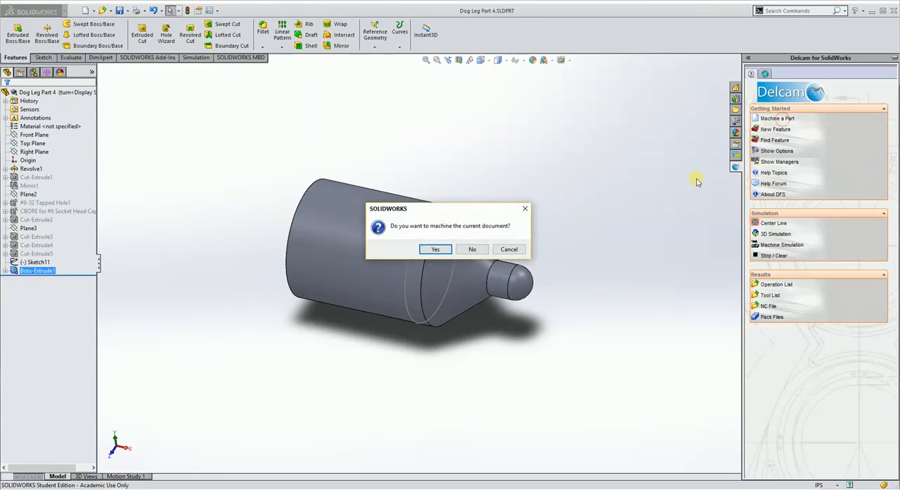
click(438, 249)
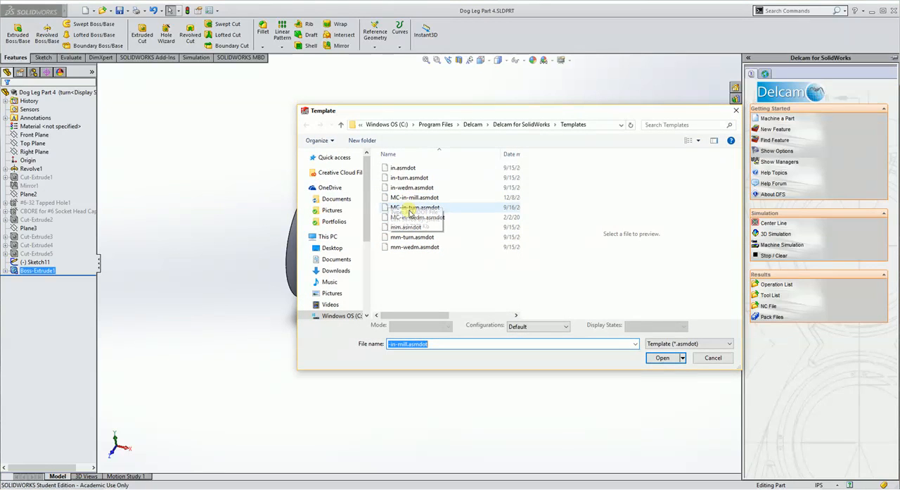
click(412, 208)
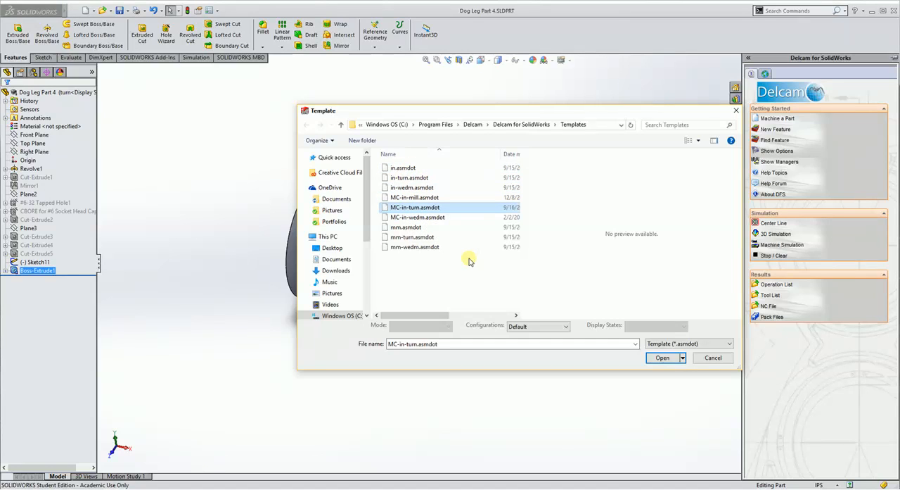
click(661, 358)
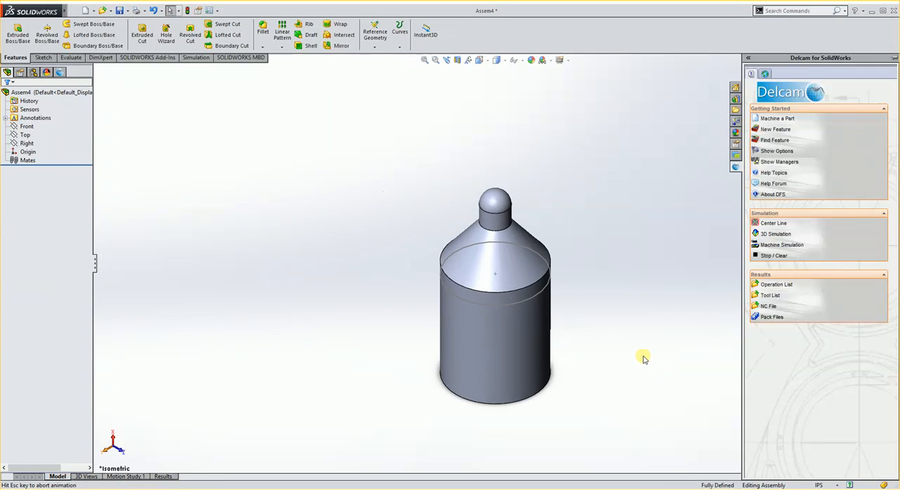
Define the Turn stock axis from the small cylindrical neck face below the rounded tip and proceed to the stock definition
middle_drag(405, 177, 561, 285)
middle_drag(428, 331, 472, 285)
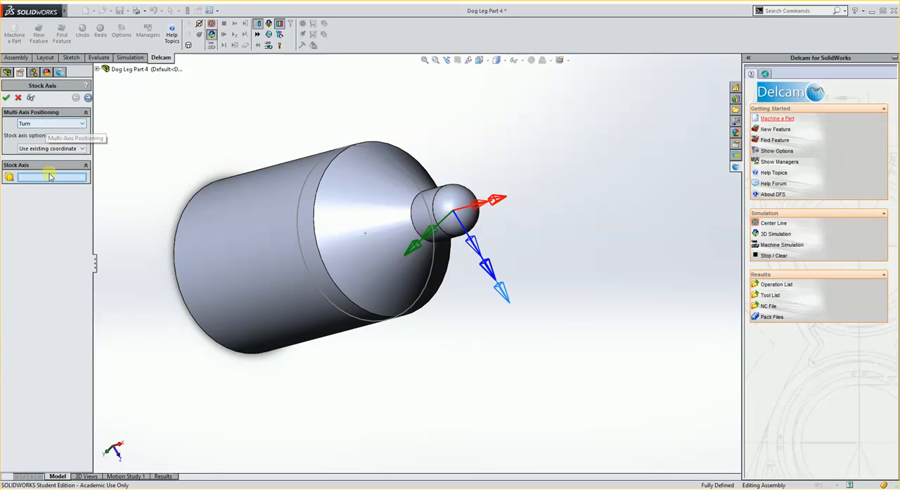
click(419, 220)
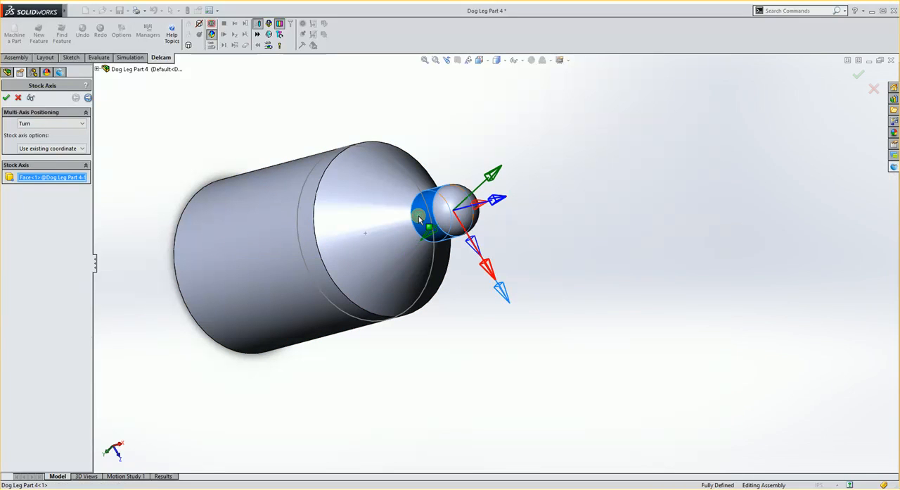
middle_drag(508, 367, 495, 195)
scroll(495, 196, down, 4)
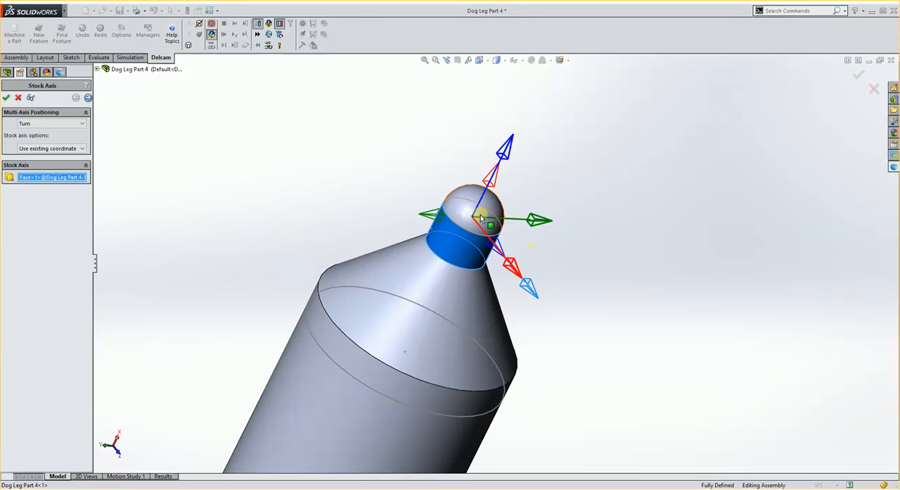
click(88, 97)
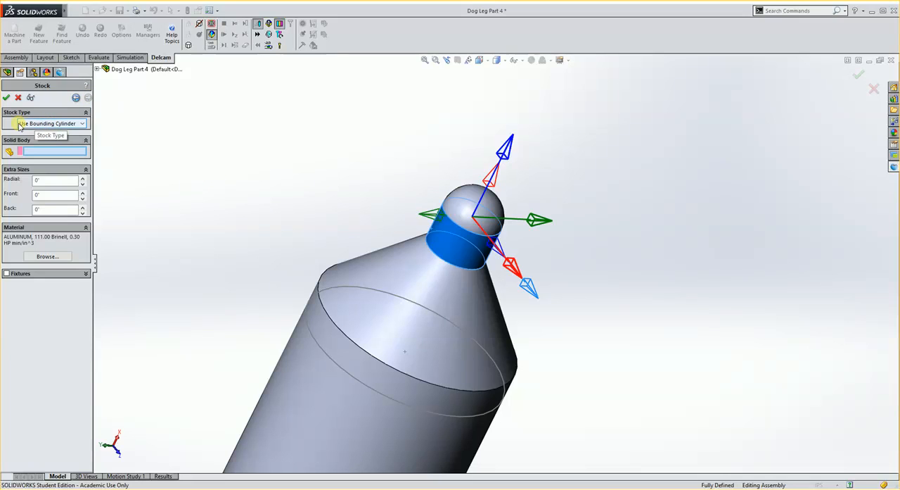
Use the part body for the bounding cylinder stock, with 1.5 in extra at the back and 0.0100 in at the front
click(337, 367)
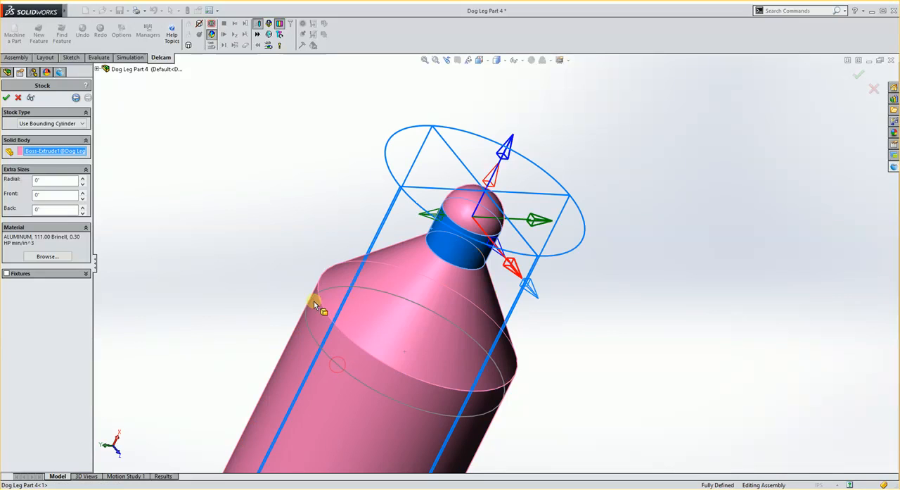
scroll(314, 301, up, 4)
middle_drag(369, 267, 455, 356)
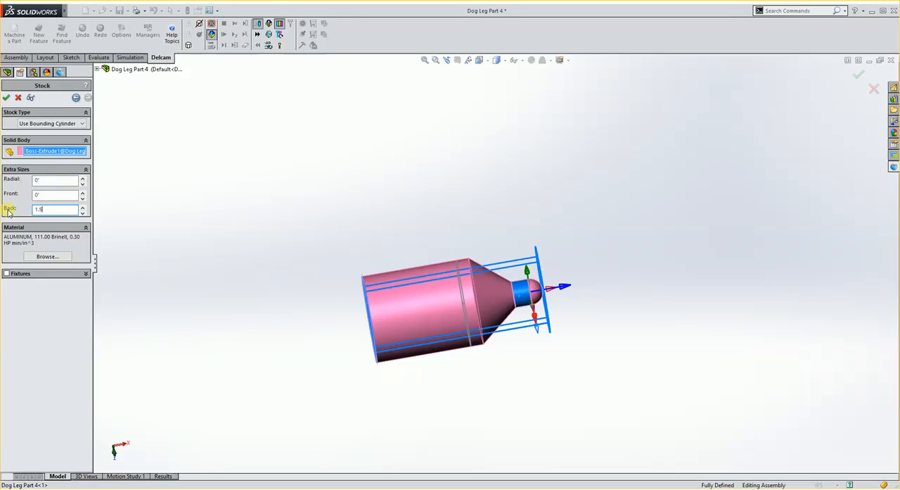
key(Return)
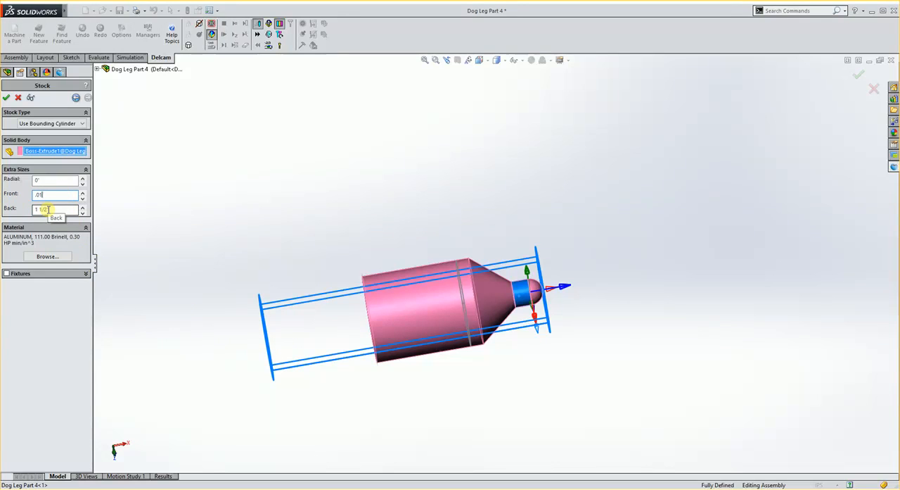
key(Return)
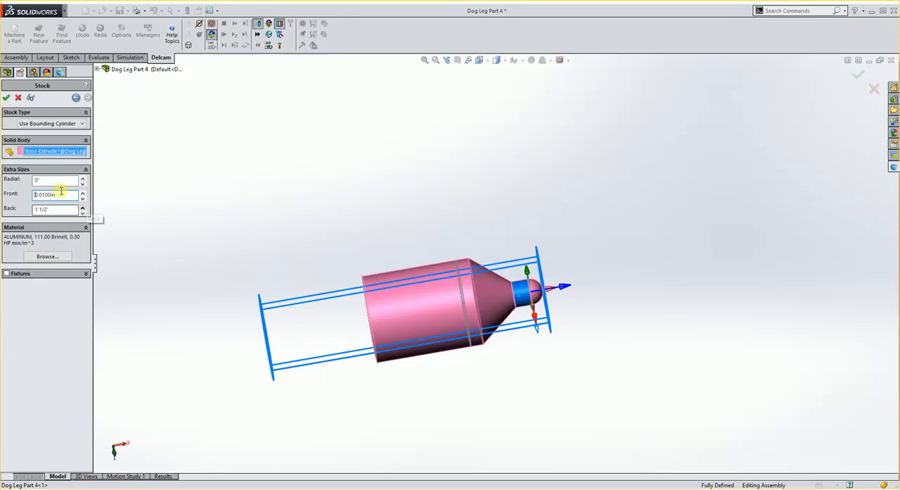
Set the stock cylinder's extra radial size to 0.0250 in
click(55, 180)
middle_drag(503, 285, 467, 282)
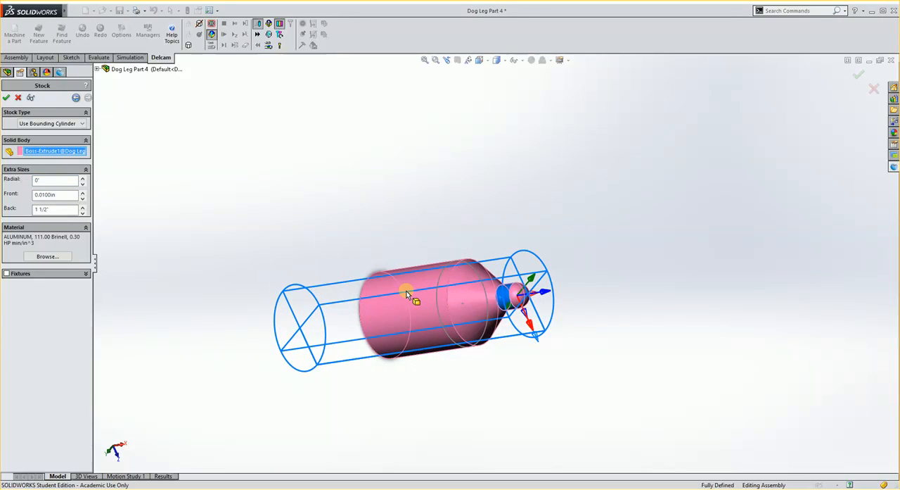
scroll(431, 294, down, 3)
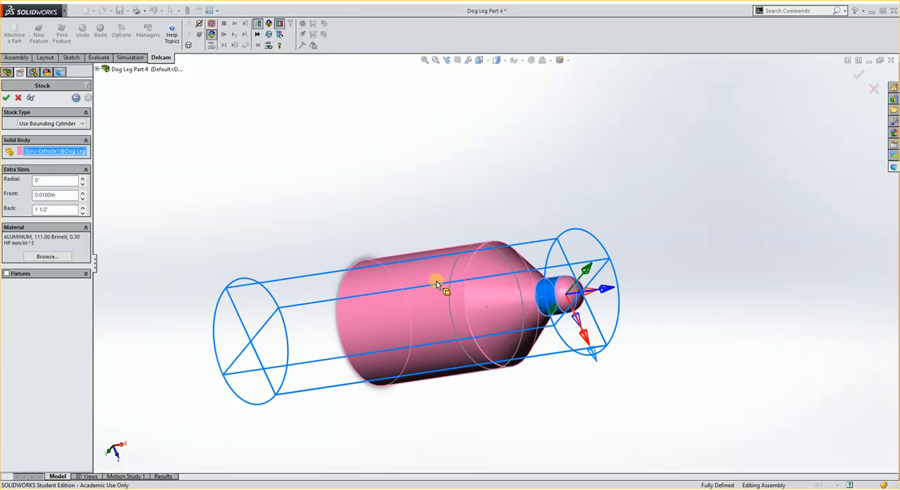
click(47, 180)
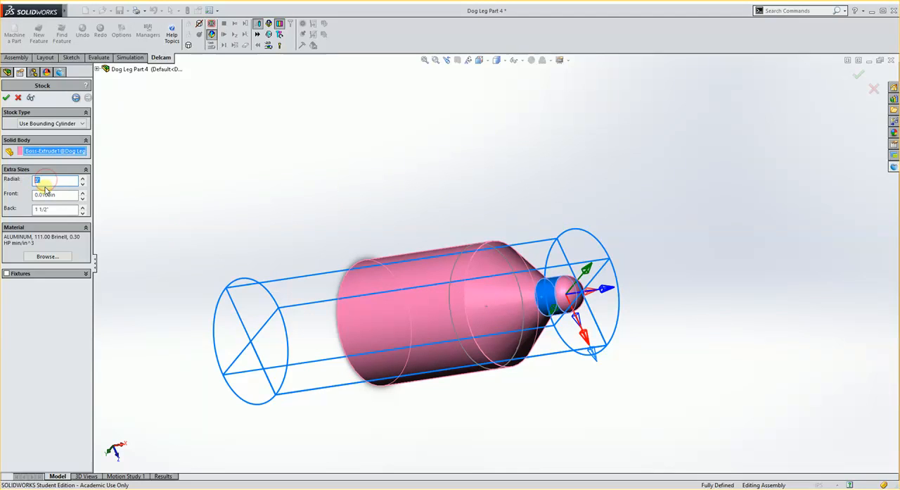
key(Return)
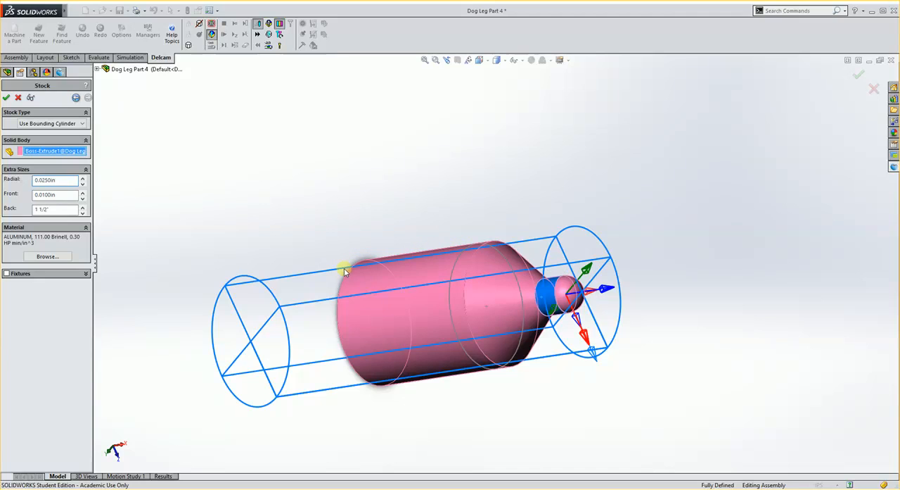
middle_drag(336, 221, 366, 242)
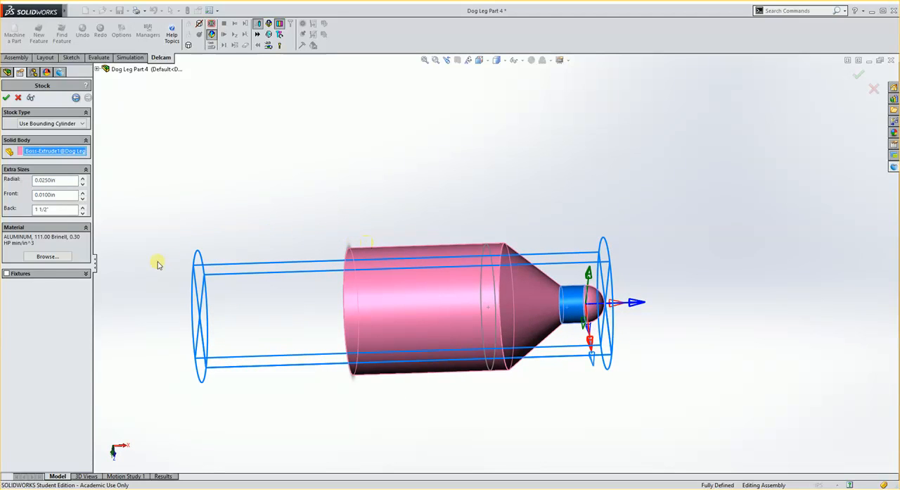
Set the stock material to 0_MC_STAINLESS and accept the stock definition
click(50, 258)
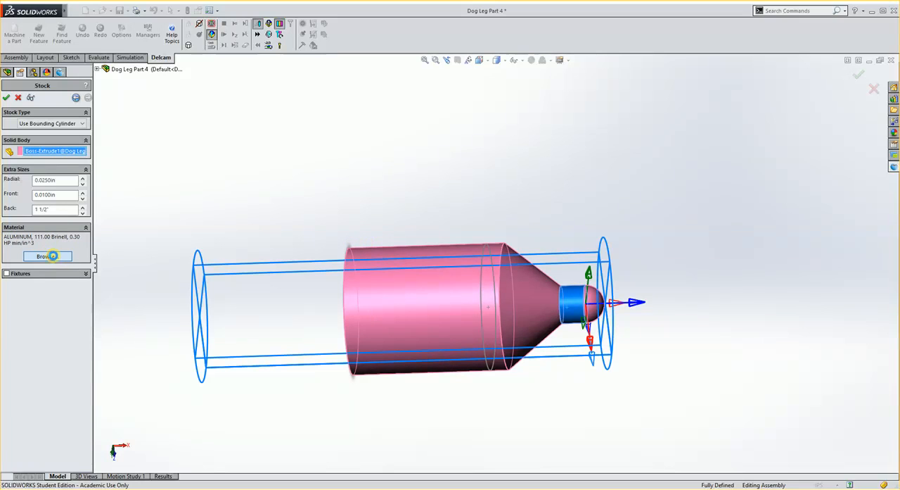
click(521, 216)
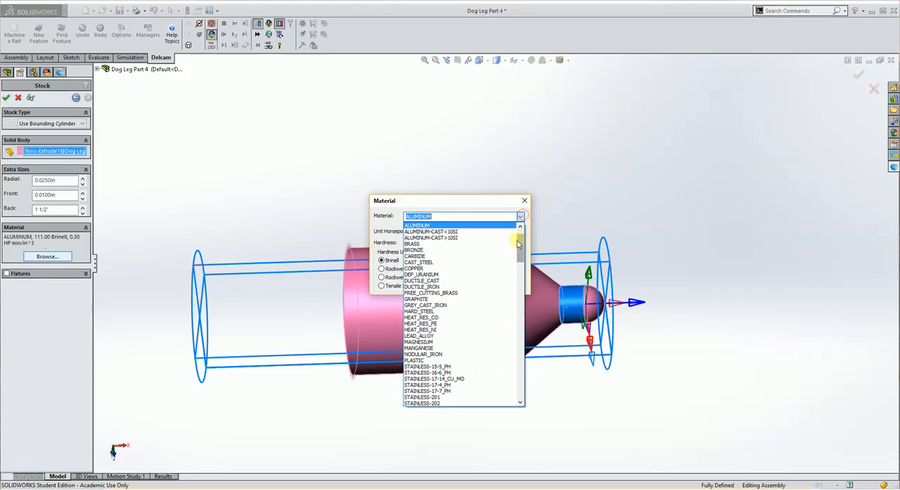
scroll(451, 239, up, 2)
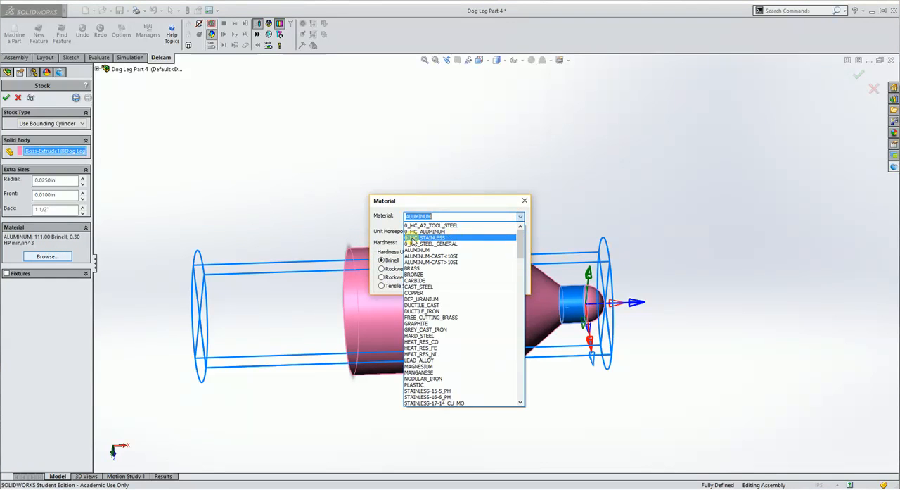
click(444, 237)
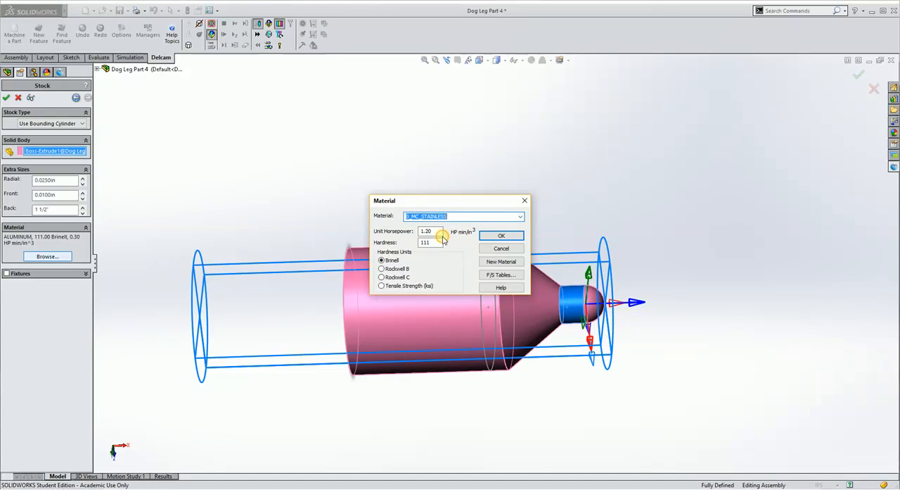
click(503, 236)
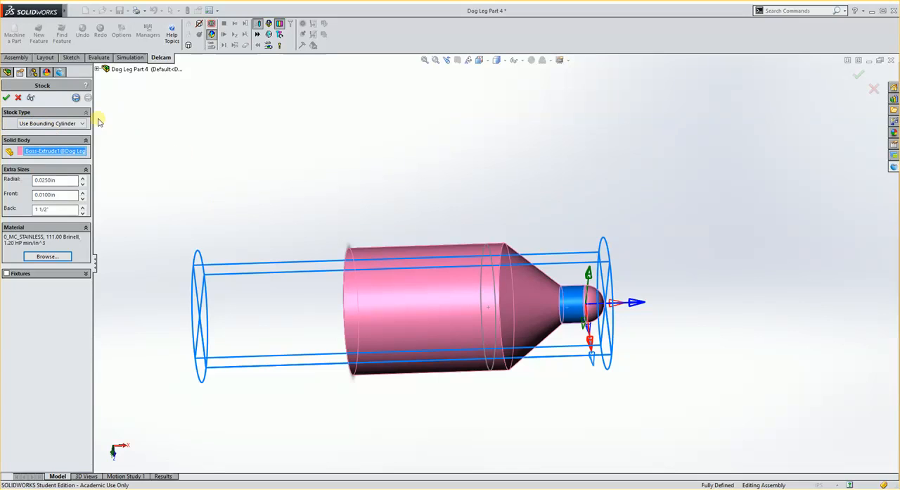
click(7, 98)
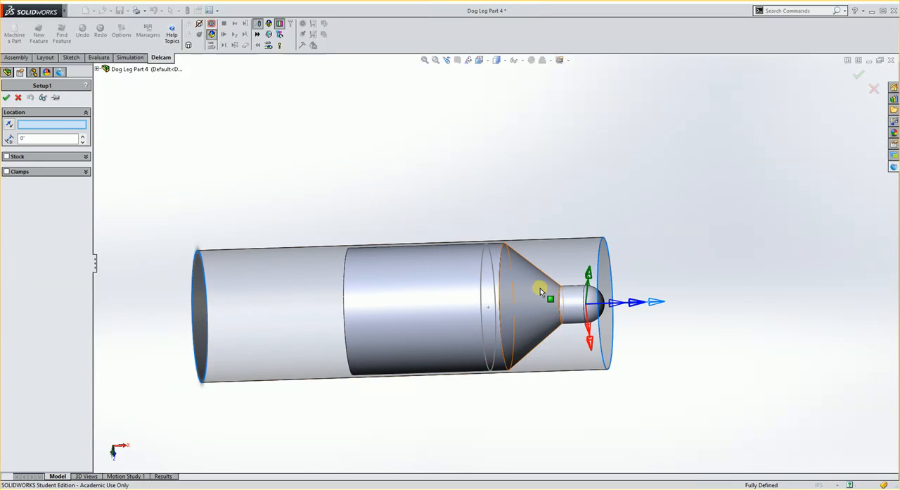
Locate Setup1 on the stock cylinder's end face at the part's rounded tip
middle_drag(534, 301, 506, 302)
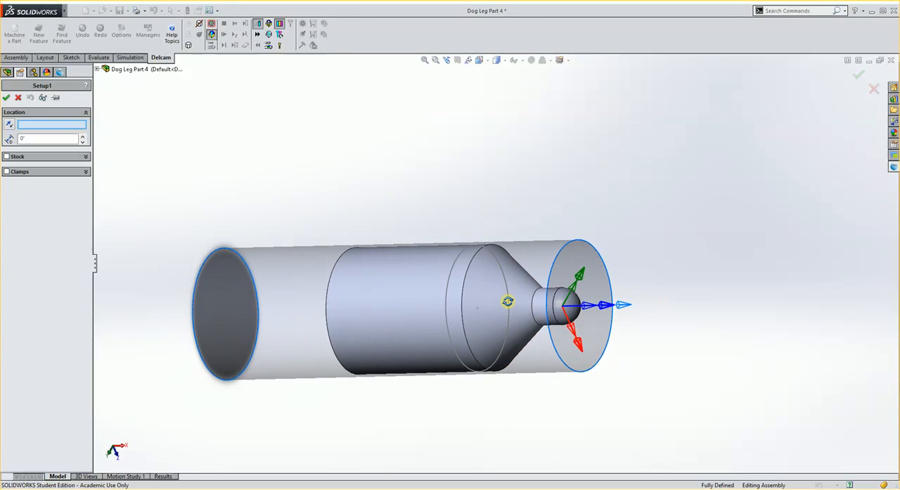
scroll(562, 308, down, 2)
scroll(510, 294, down, 1)
scroll(509, 294, up, 3)
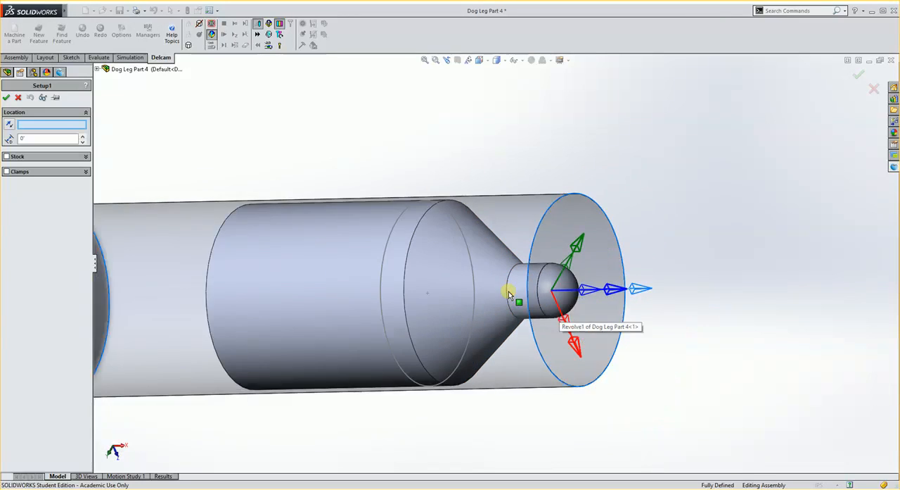
middle_drag(470, 296, 578, 301)
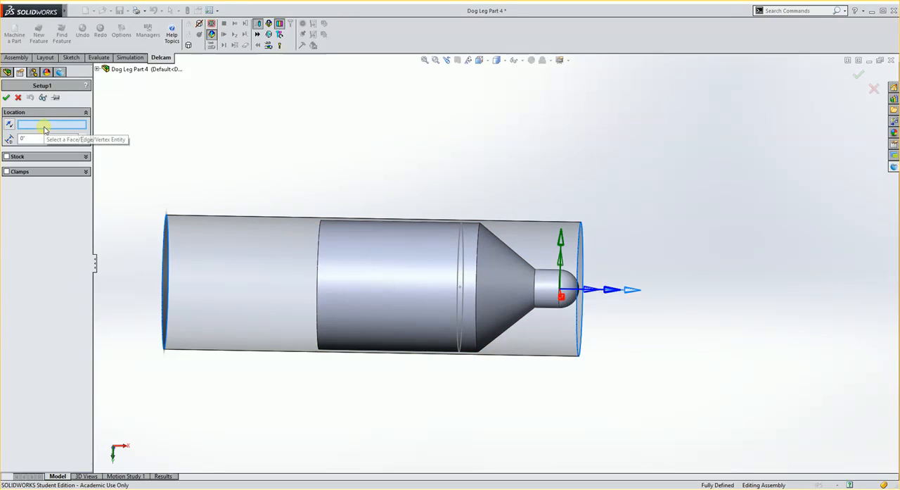
drag(39, 139, 18, 139)
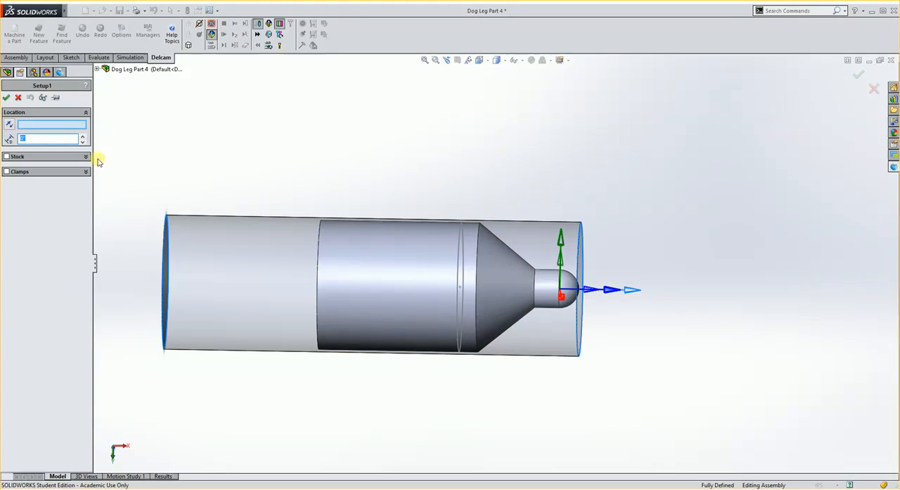
middle_drag(627, 266, 598, 270)
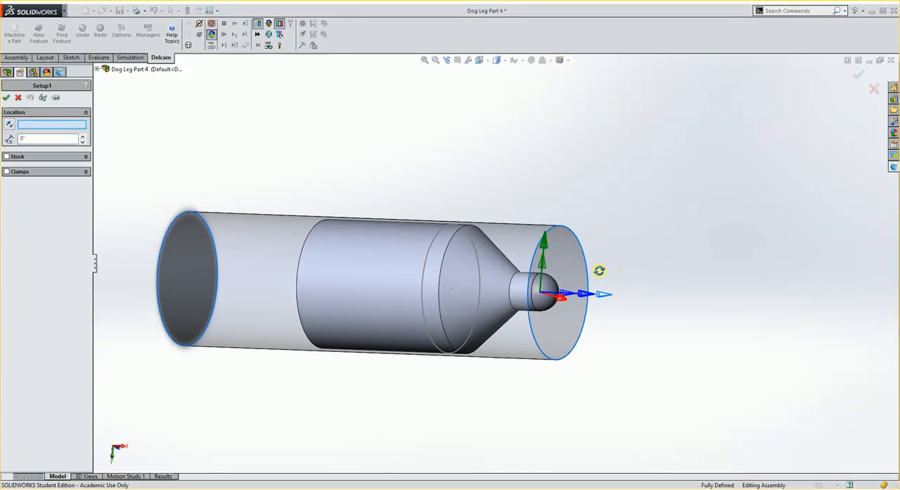
click(569, 269)
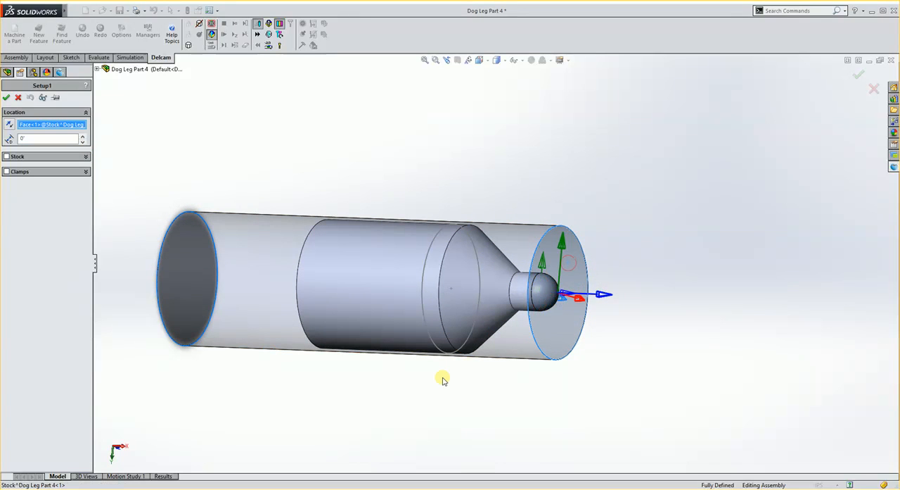
Offset the Setup1 location by -0.0100 in from the stock face and check its origin against the rounded tip in the front view
scroll(493, 234, down, 5)
scroll(493, 234, down, 2)
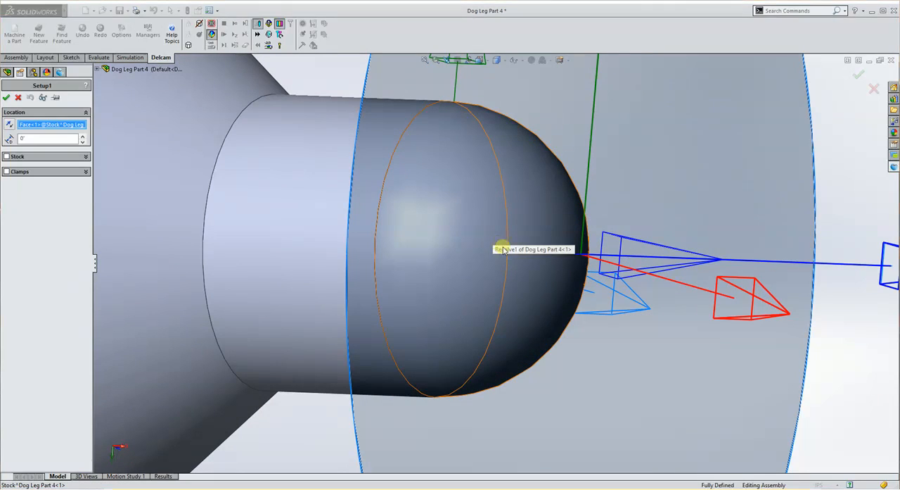
middle_drag(499, 308, 595, 316)
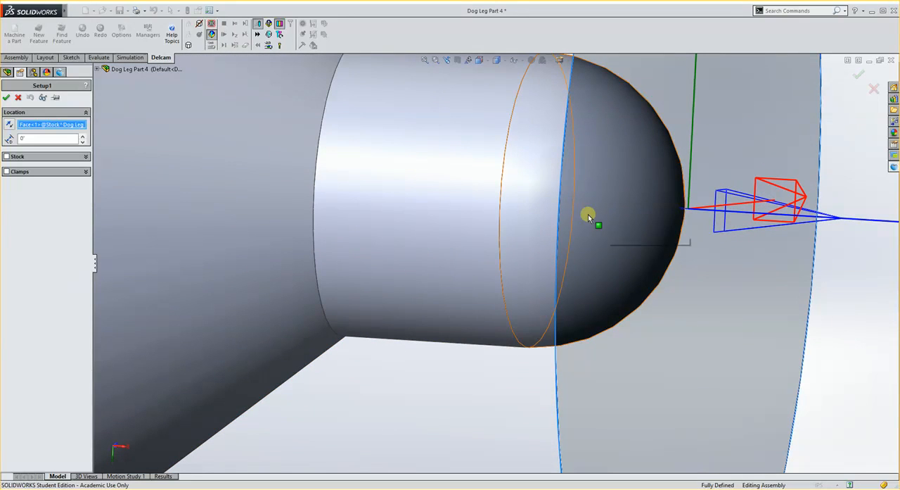
scroll(623, 258, up, 4)
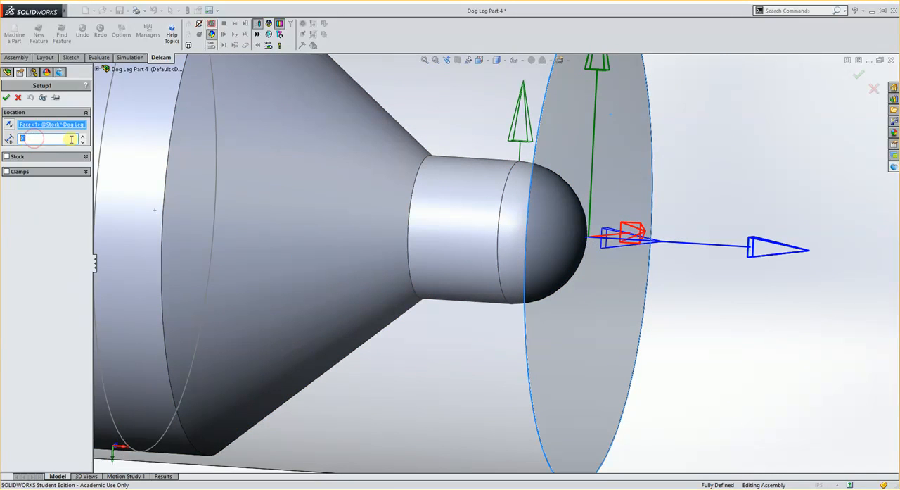
text(1)
key(Return)
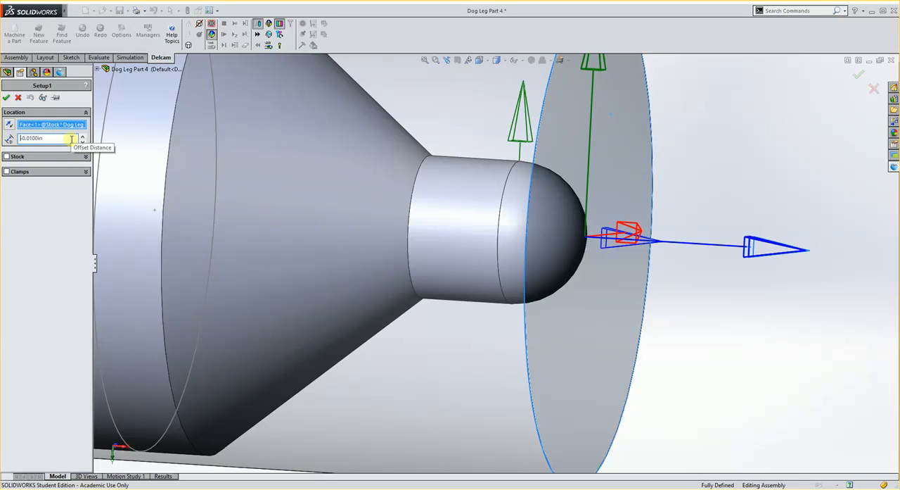
click(479, 60)
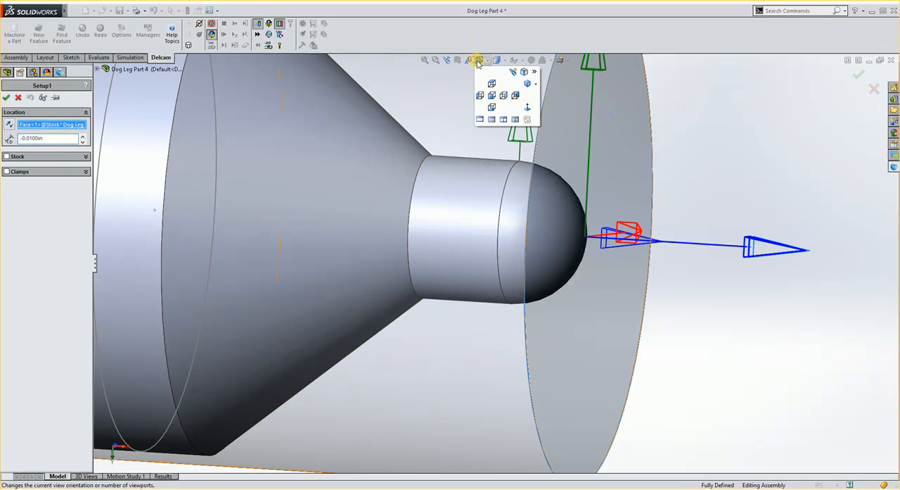
click(494, 96)
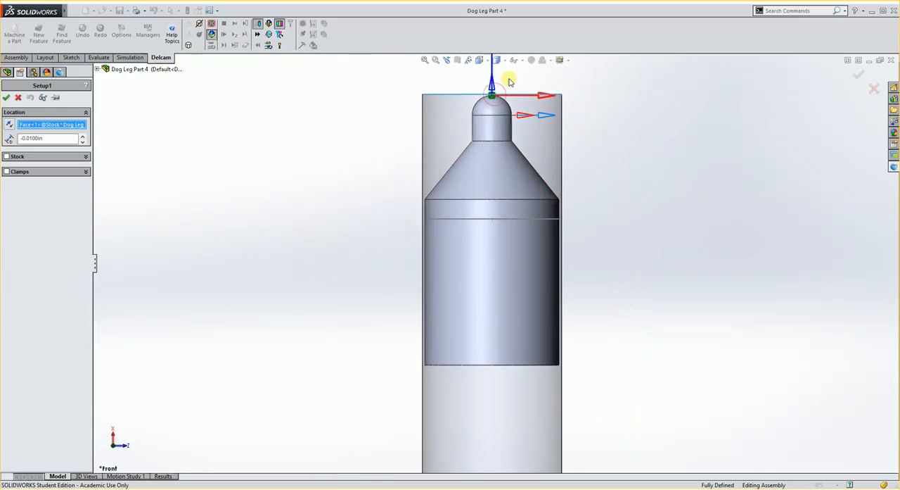
scroll(499, 141, down, 5)
scroll(501, 141, down, 4)
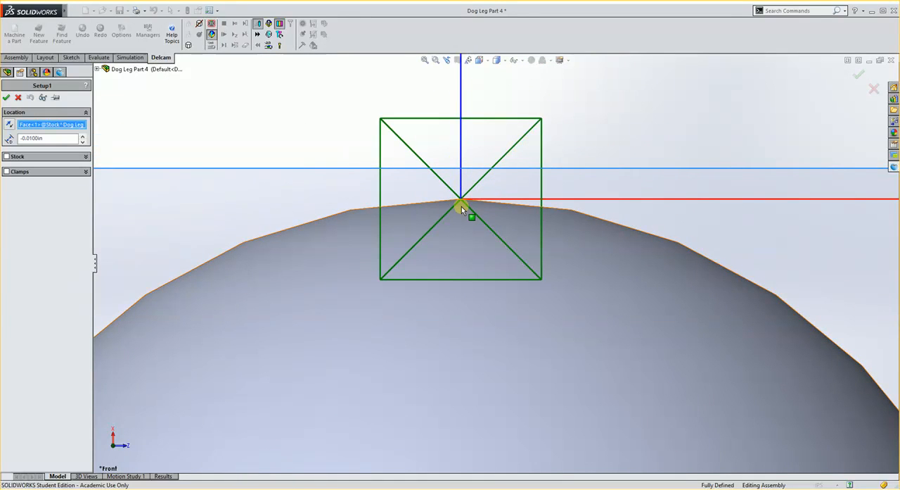
Accept the Setup1 definition with its origin at the part's rounded tip
scroll(464, 207, up, 8)
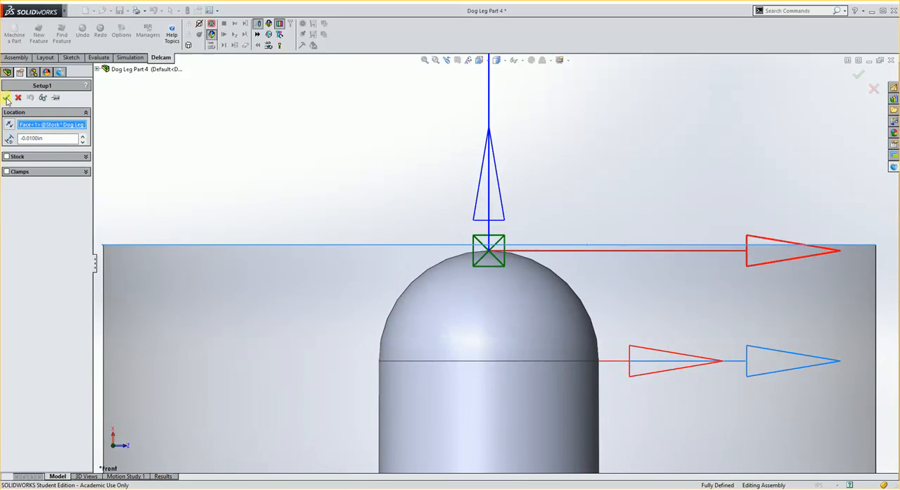
click(6, 98)
scroll(329, 173, up, 6)
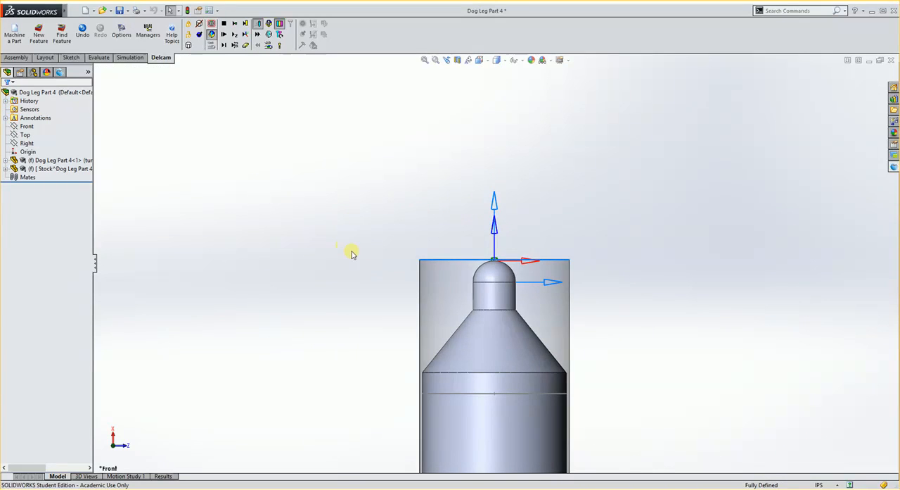
mouse_move(351, 251)
middle_down()
mouse_move(577, 235)
mouse_move(486, 224)
mouse_move(442, 363)
mouse_move(483, 387)
mouse_move(460, 361)
mouse_move(431, 206)
mouse_move(457, 195)
mouse_move(352, 175)
mouse_move(394, 209)
mouse_move(602, 282)
mouse_move(622, 283)
mouse_move(627, 274)
mouse_move(535, 328)
middle_up()
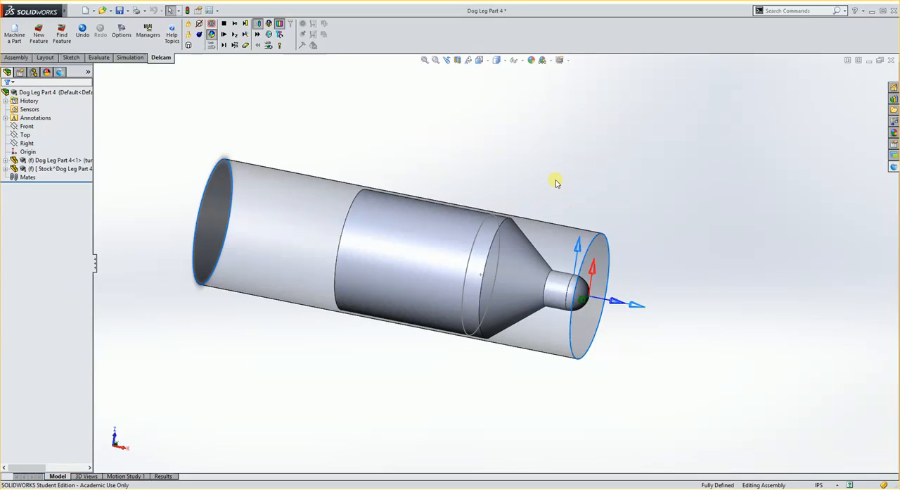
middle_drag(556, 183, 553, 195)
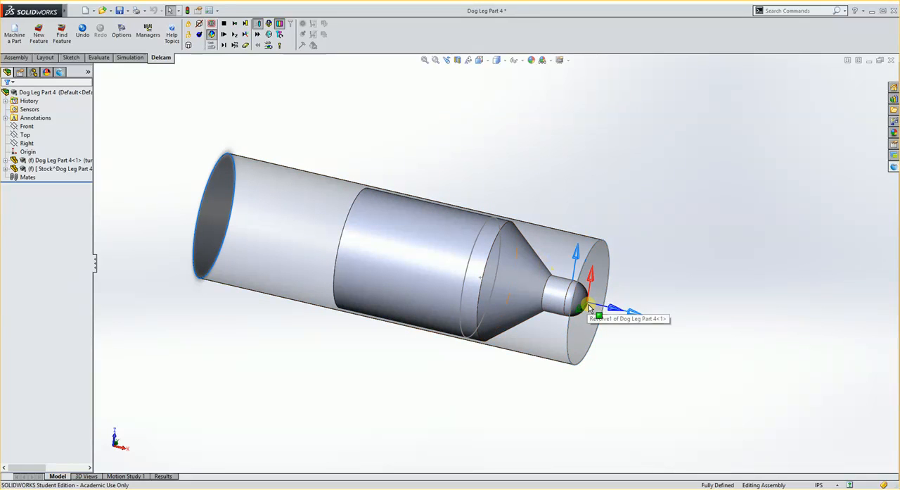
Examine Revolve1's Sketch1 profile in relation to the extruded body and the surrounding stock cylinder
click(6, 161)
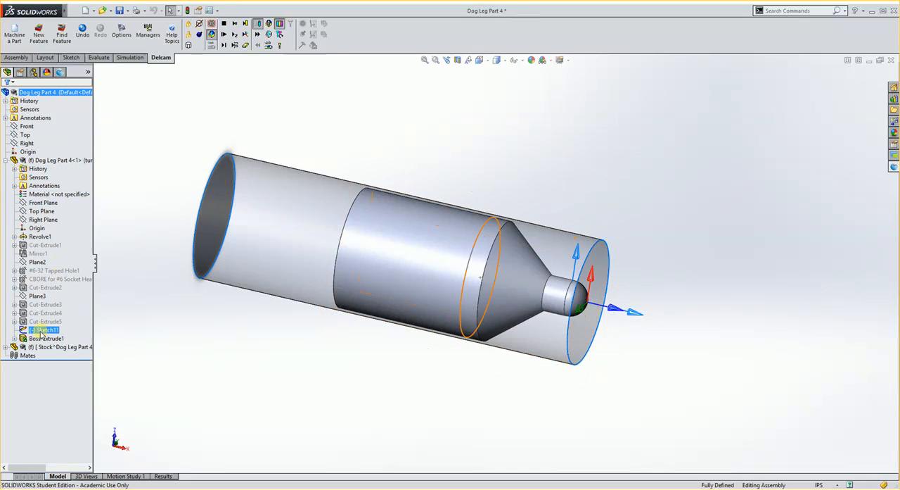
click(32, 237)
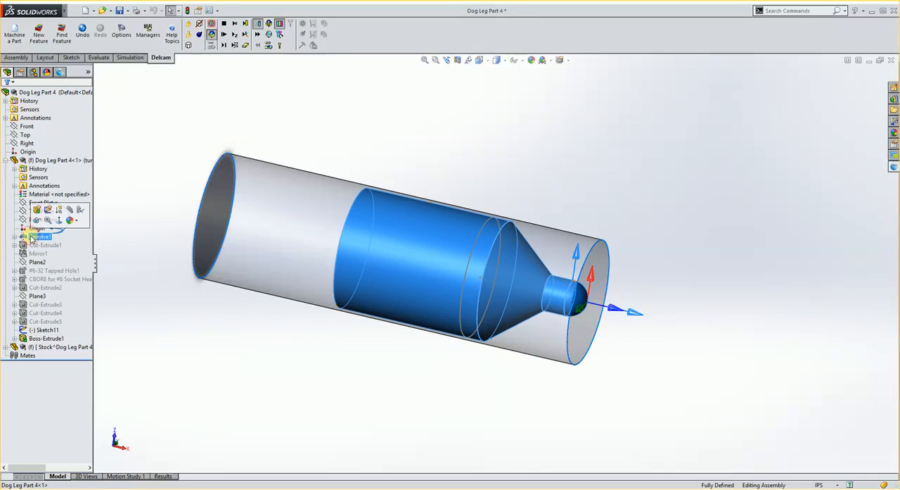
click(15, 237)
click(39, 245)
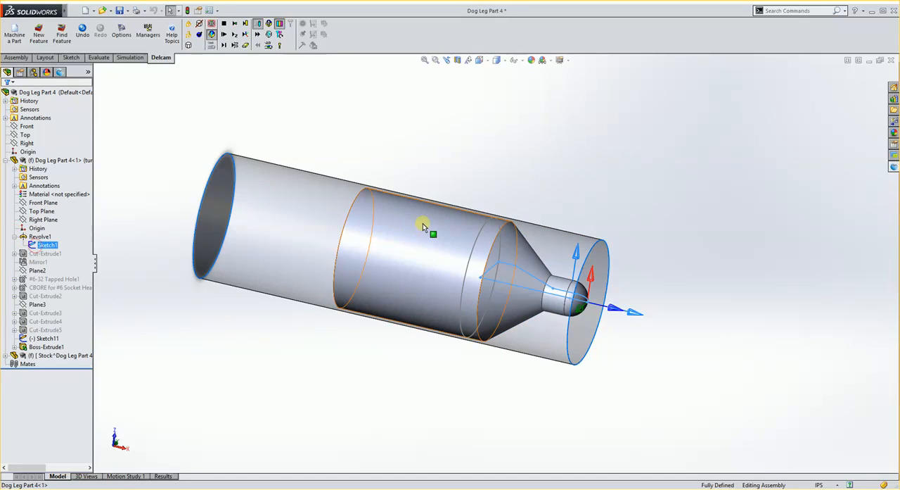
mouse_move(427, 227)
middle_down()
mouse_move(418, 275)
mouse_move(465, 238)
mouse_move(434, 246)
mouse_move(448, 247)
middle_up()
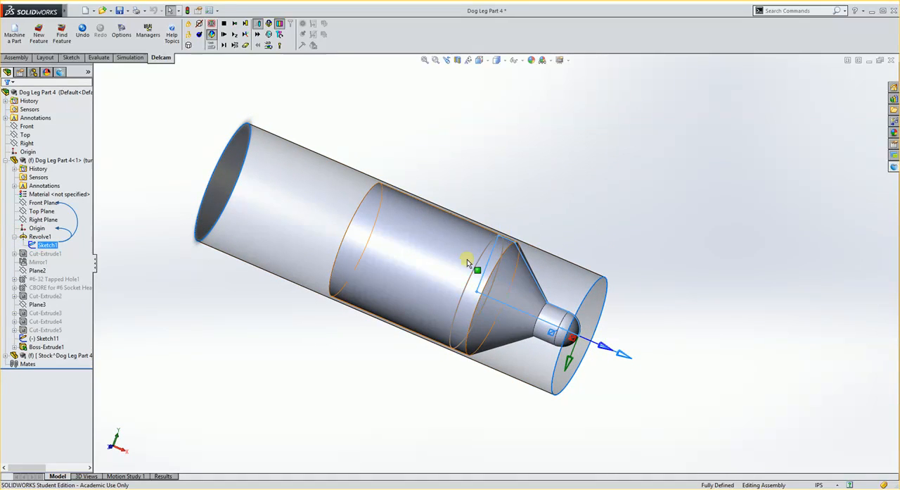
scroll(492, 253, down, 3)
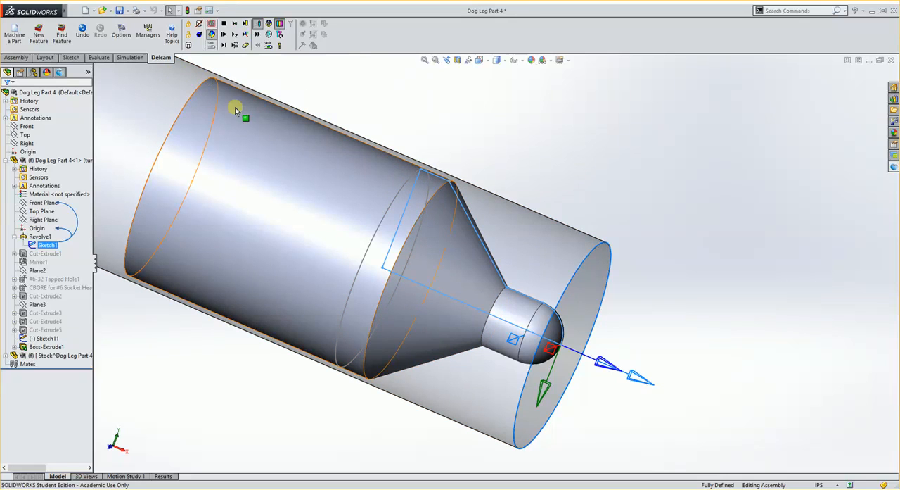
scroll(484, 312, up, 2)
scroll(485, 312, up, 2)
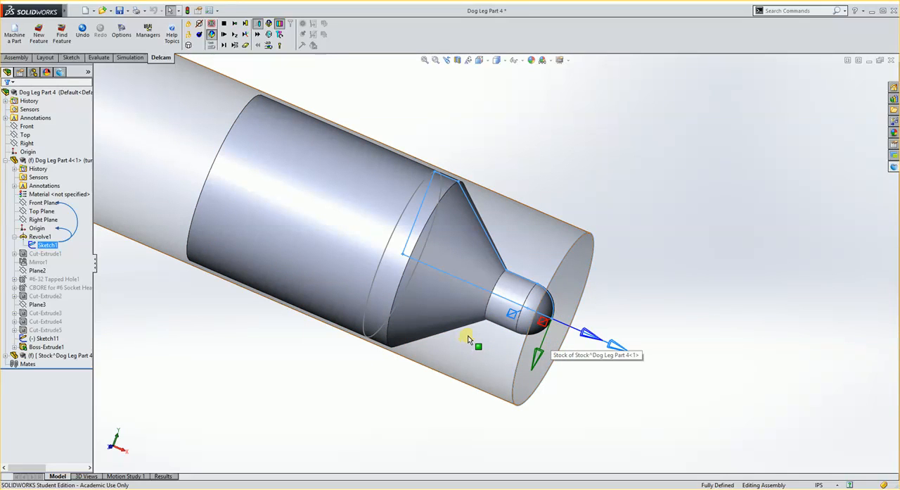
middle_drag(412, 317, 476, 363)
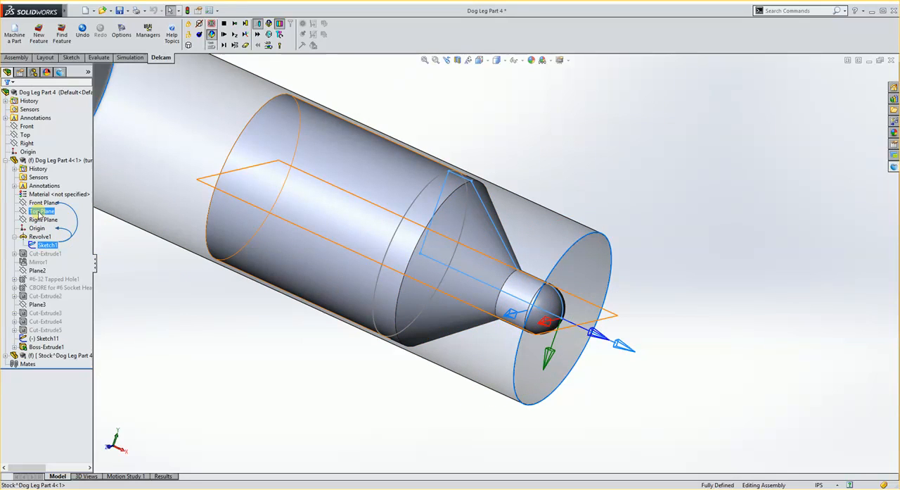
Start a new assembly sketch on the Dog Leg Part 4 component's Front Plane
click(41, 212)
middle_drag(485, 321, 442, 306)
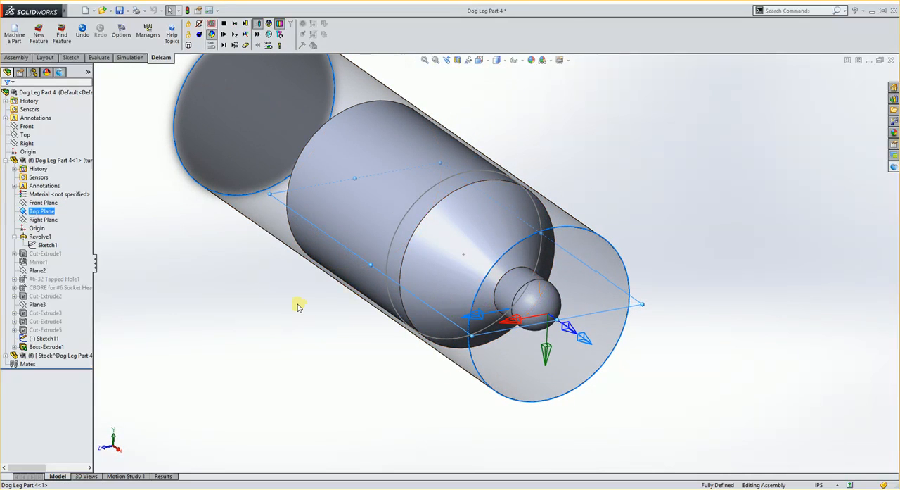
click(42, 203)
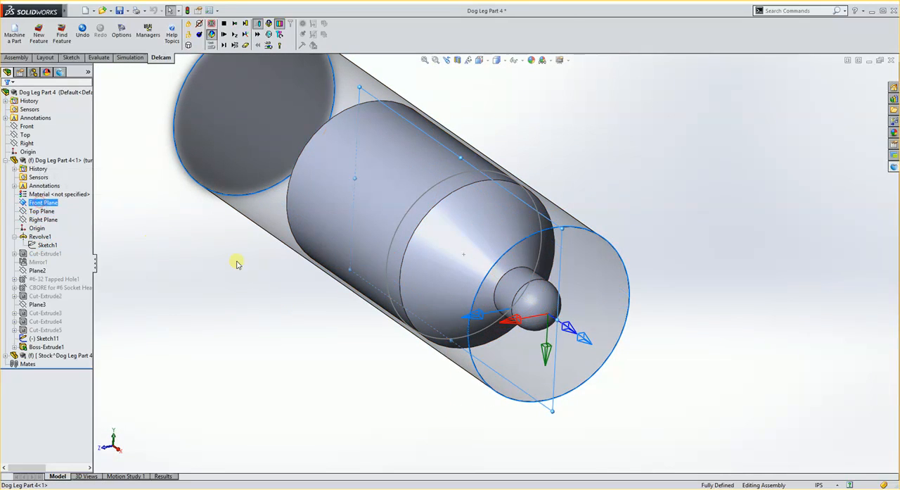
middle_drag(237, 261, 366, 267)
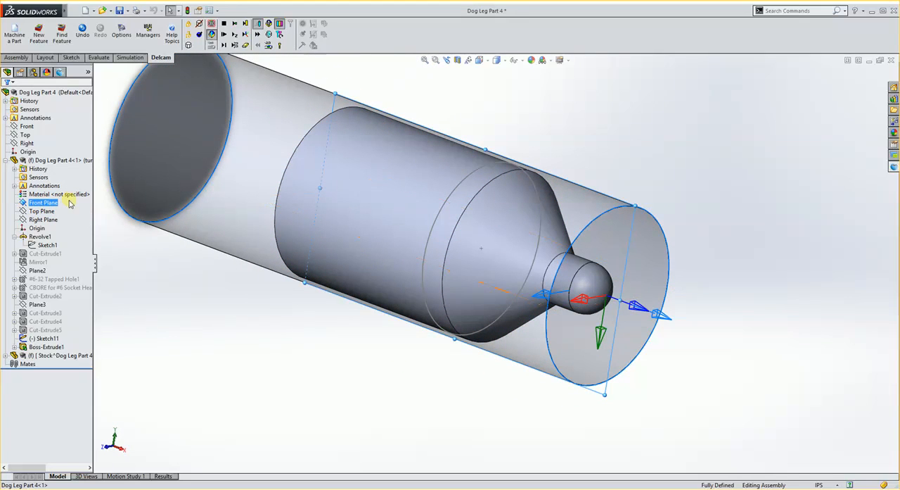
click(71, 58)
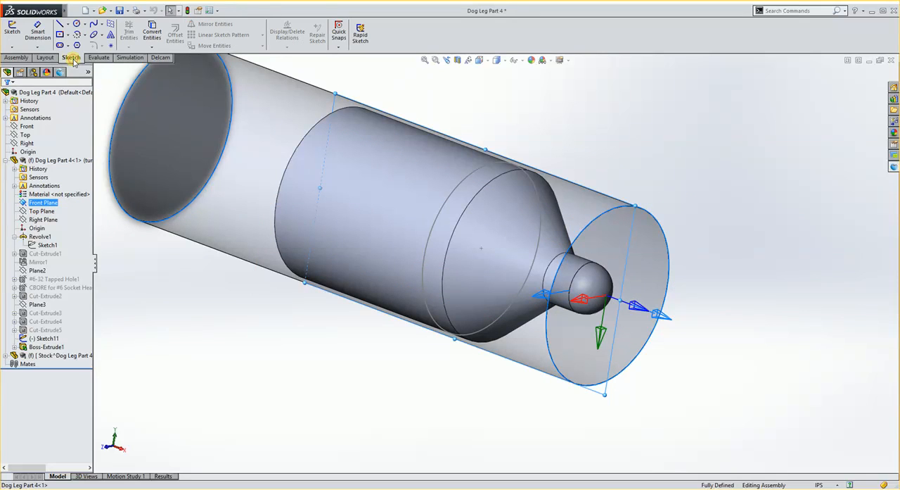
click(13, 32)
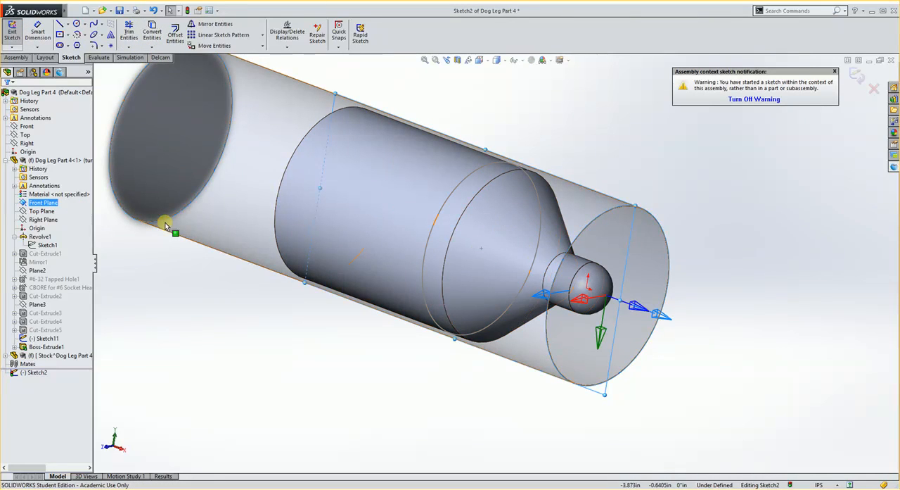
Convert Revolve1's Sketch1 profile into entities of the new sketch
click(49, 245)
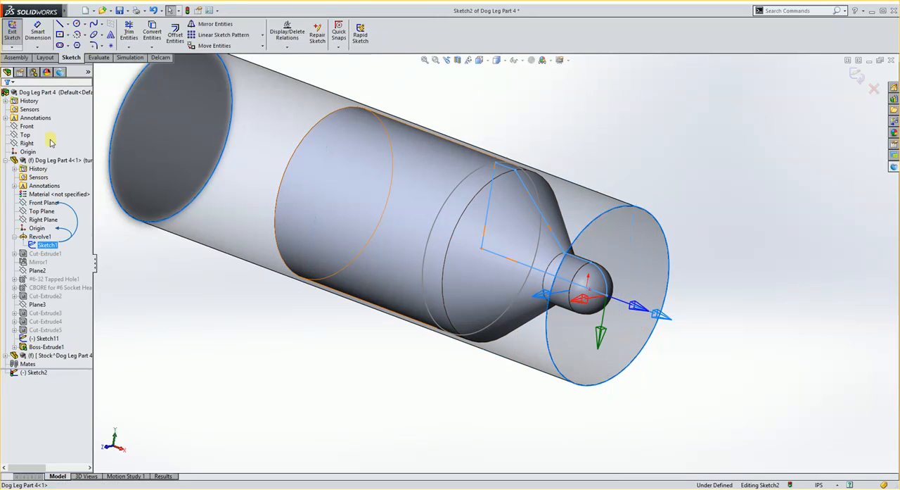
click(154, 36)
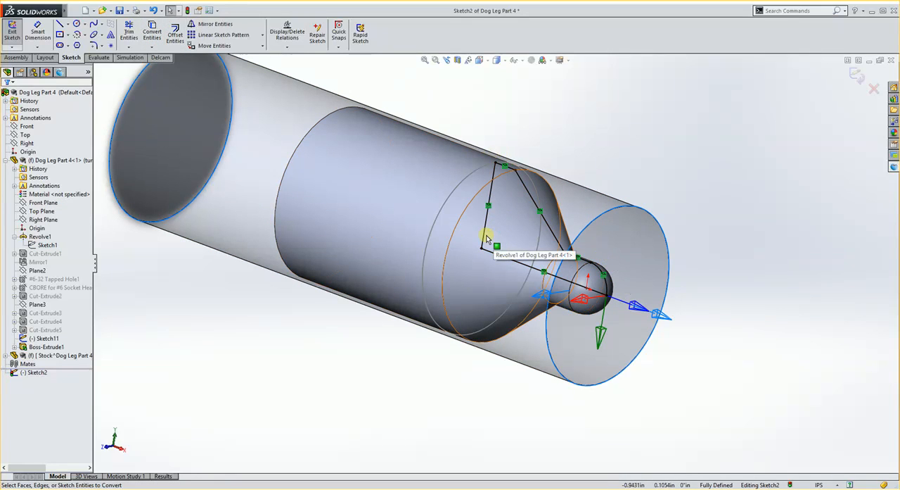
middle_drag(452, 258, 456, 258)
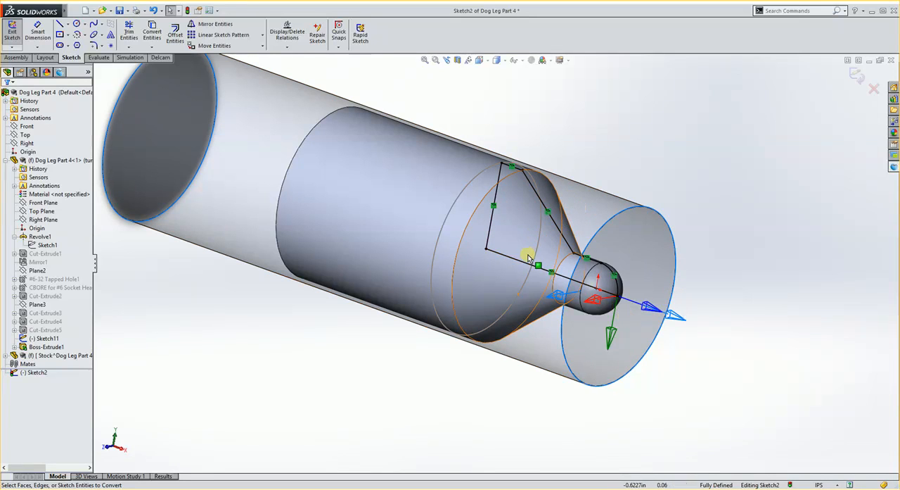
Delete the On Edge relations from all segments of the converted profile
click(496, 207)
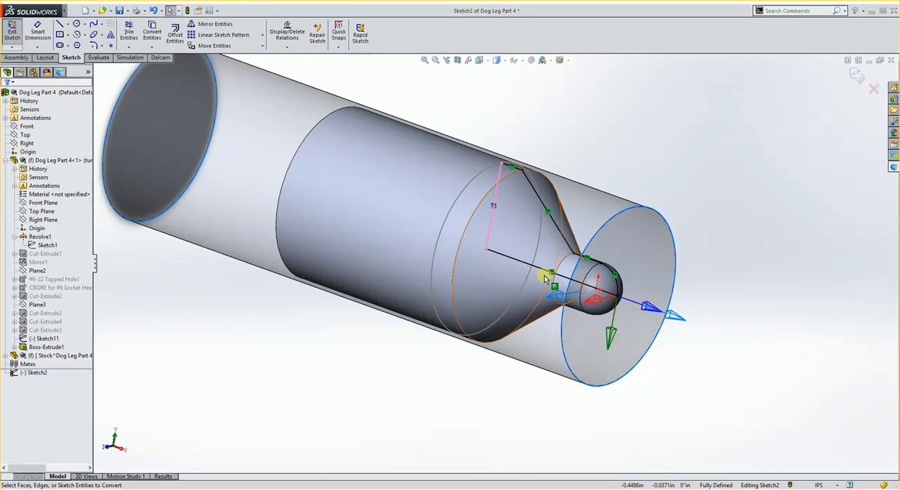
key(Delete)
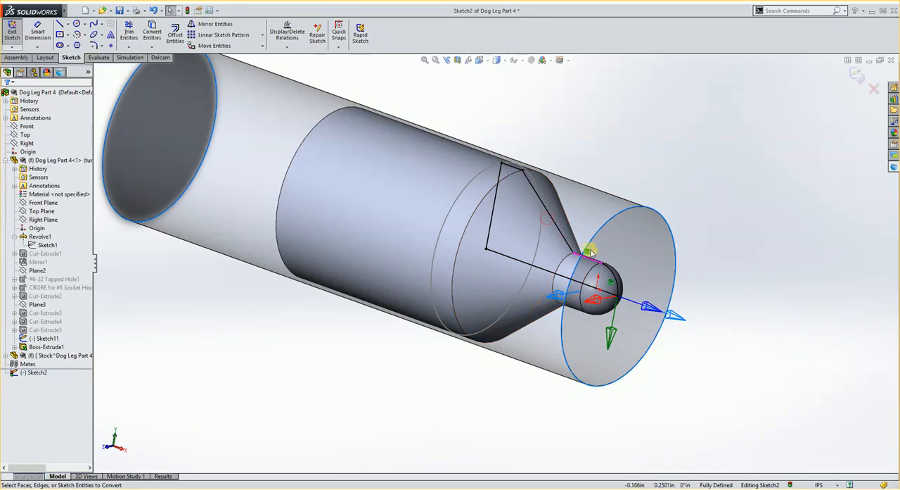
drag(613, 282, 607, 318)
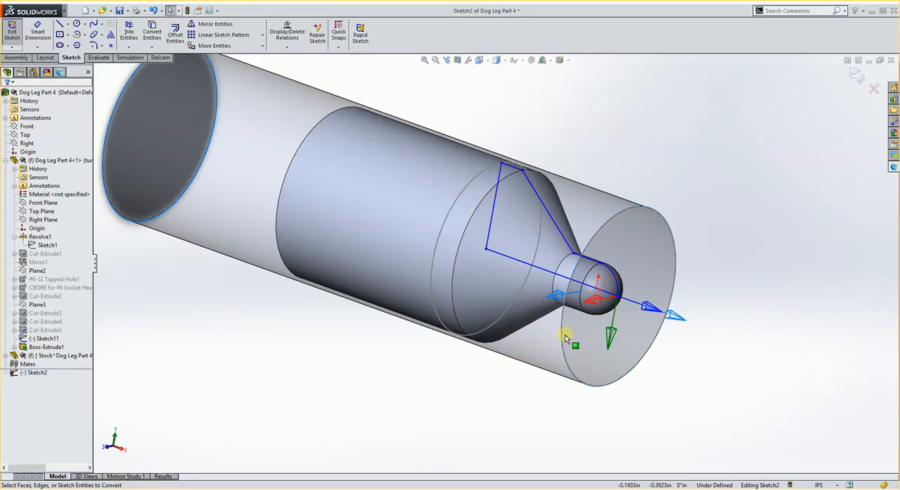
Stretch the profile by moving its vertical rear line back to the far end of the extruded cylinder
scroll(542, 221, down, 3)
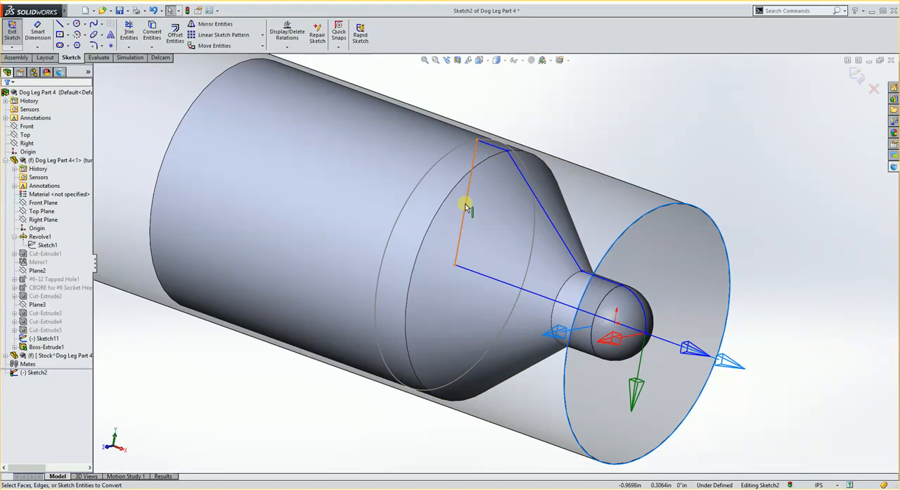
drag(465, 207, 243, 141)
scroll(289, 164, up, 5)
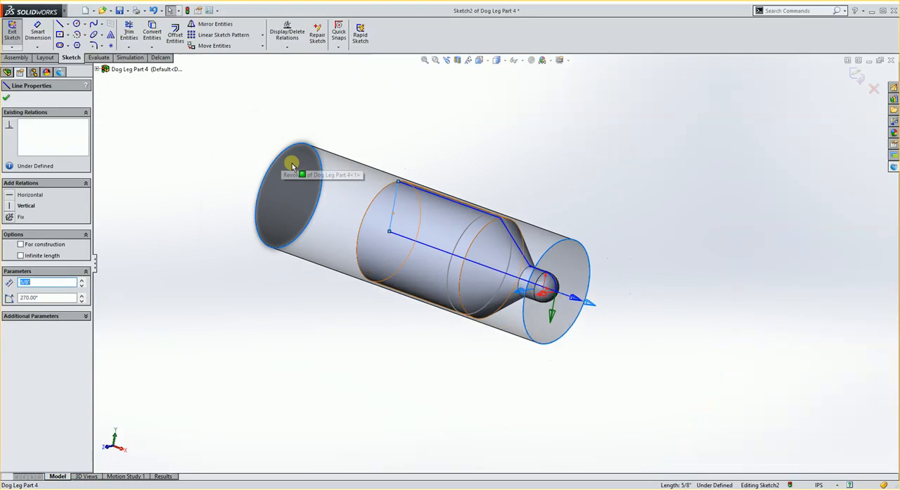
Make the profile's upper rear corner coincident with the extruded cylinder's rear edge, at X -2.3250 in
scroll(380, 197, down, 2)
scroll(432, 215, down, 8)
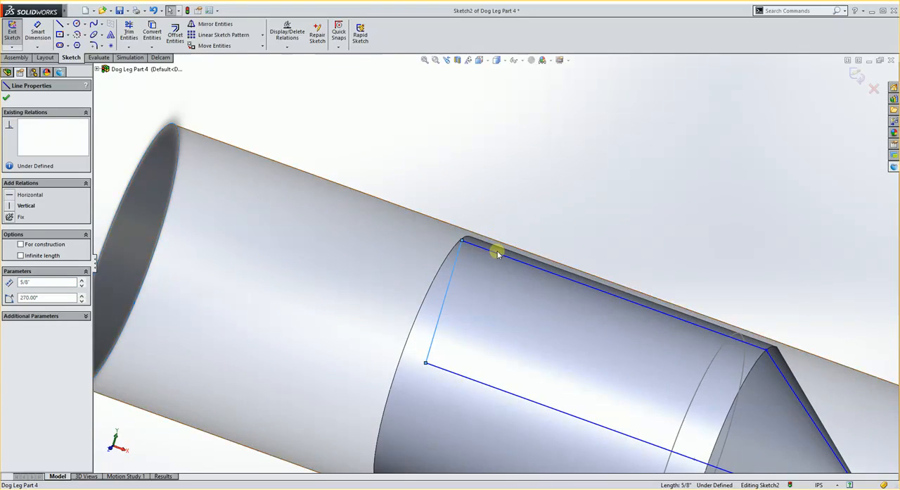
scroll(458, 245, down, 3)
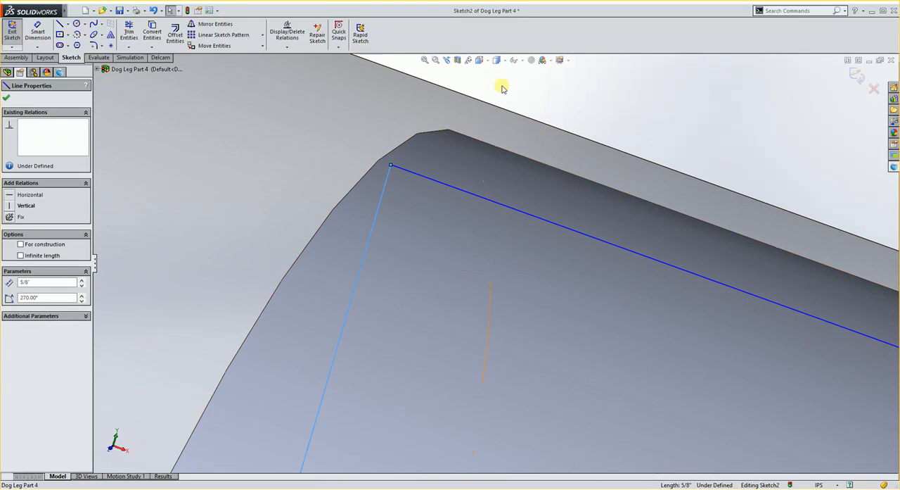
click(391, 167)
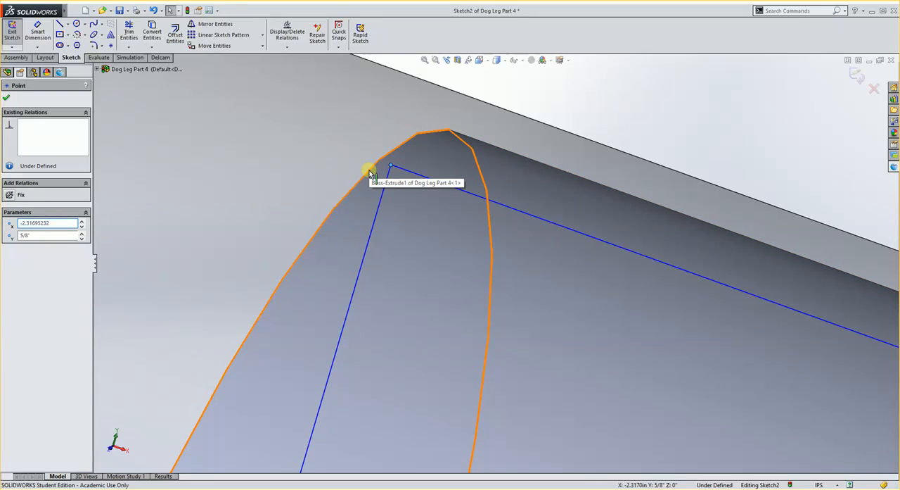
ctrl+click(369, 171)
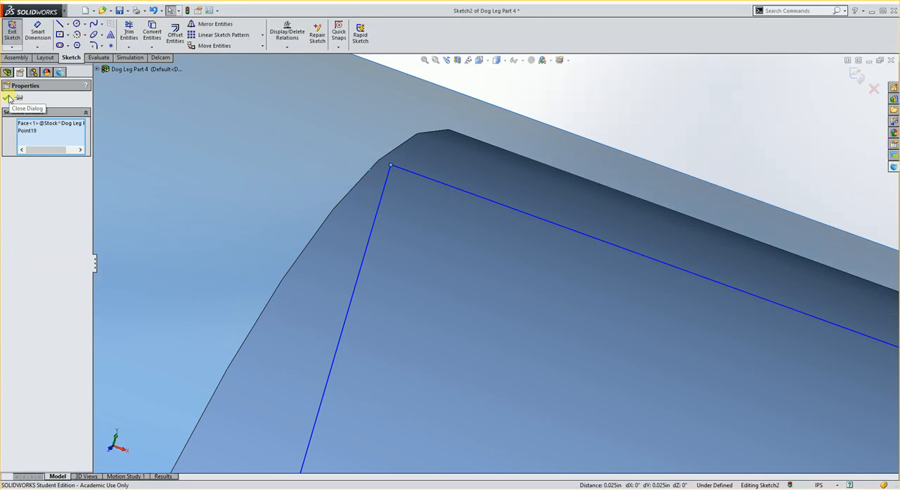
click(8, 98)
click(386, 166)
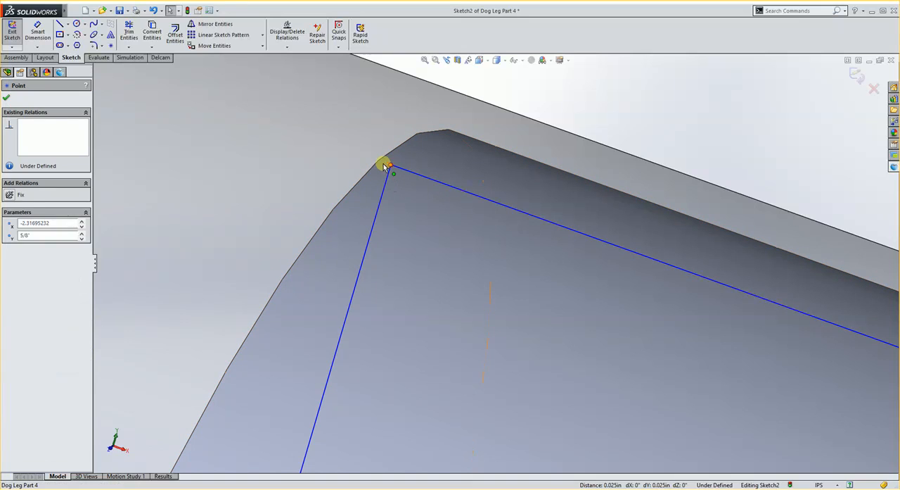
drag(386, 166, 379, 163)
scroll(461, 291, up, 4)
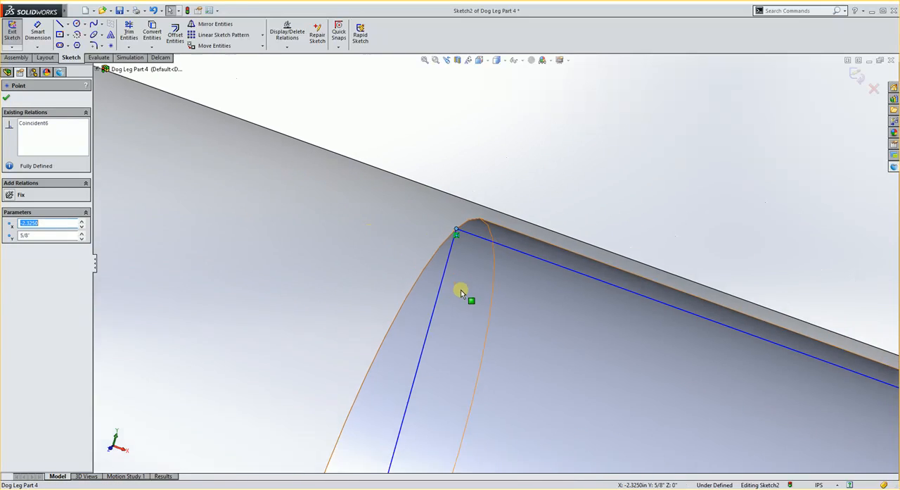
Check the stretched profile along the part, close the point properties and exit the sketch
scroll(639, 372, up, 6)
scroll(664, 362, down, 3)
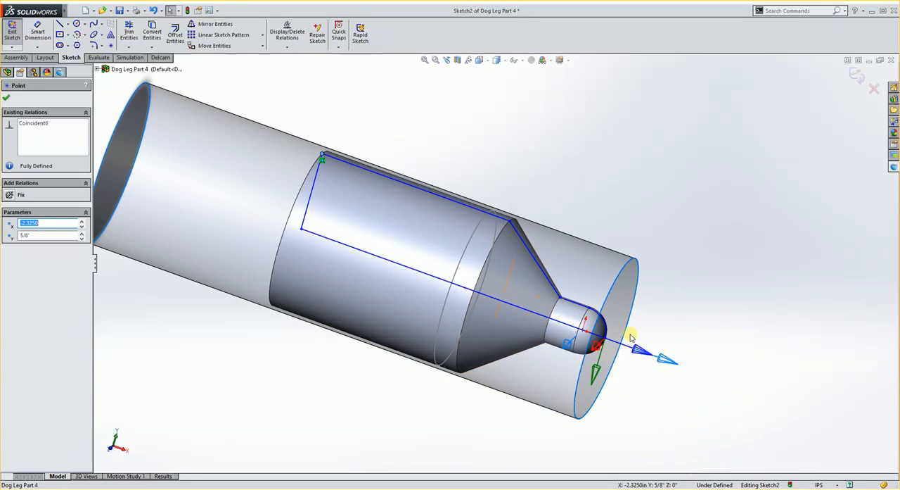
scroll(631, 338, down, 3)
scroll(478, 350, up, 3)
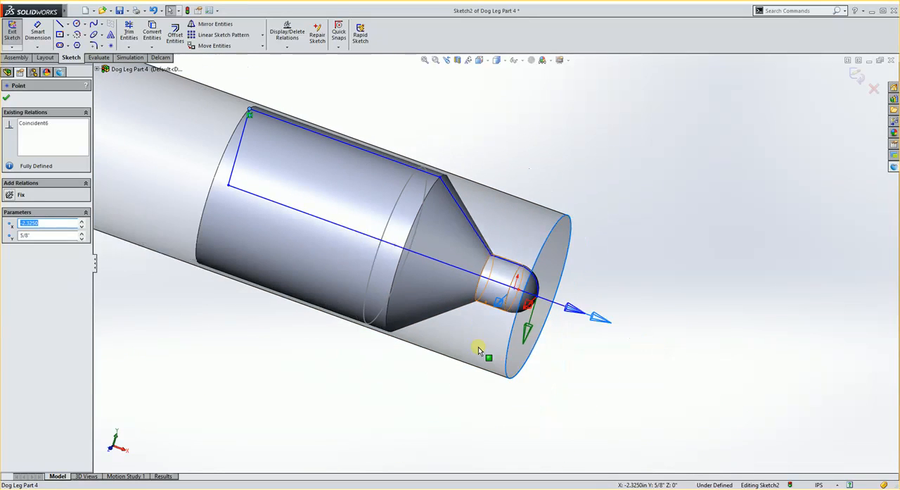
mouse_move(466, 298)
middle_down()
mouse_move(482, 287)
mouse_move(506, 302)
mouse_move(458, 284)
mouse_move(458, 298)
middle_up()
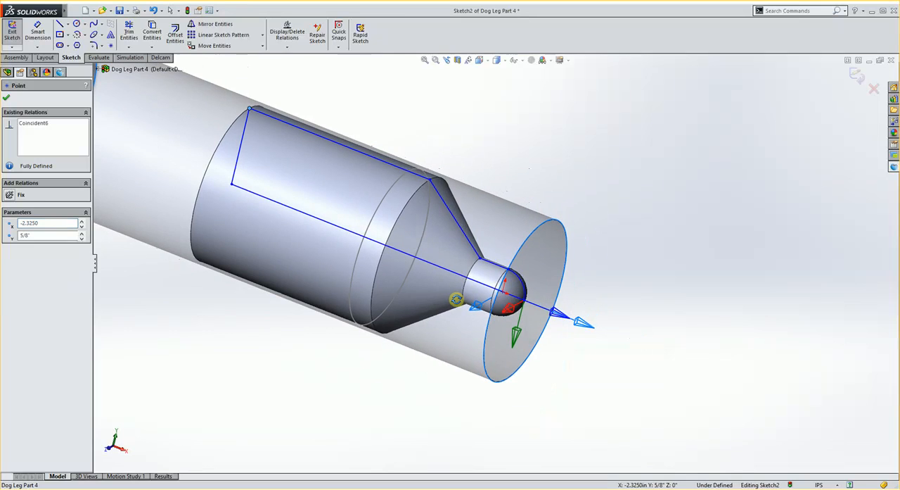
click(5, 100)
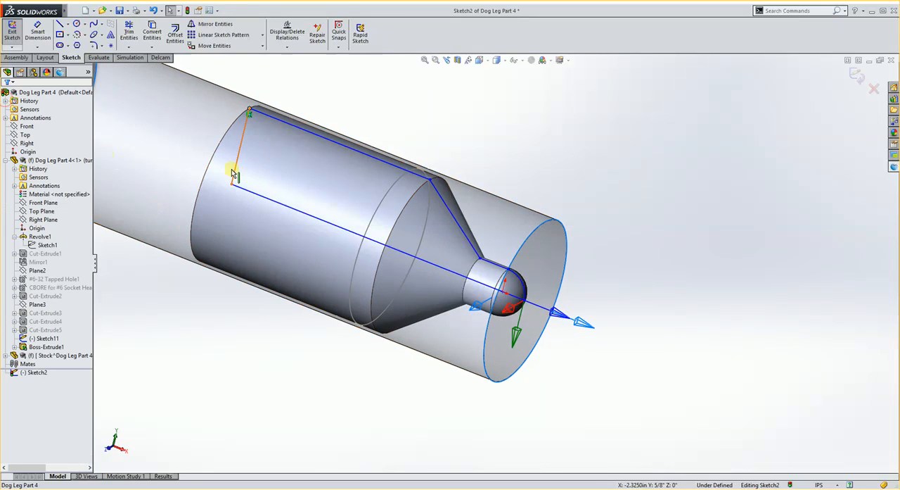
click(858, 76)
mouse_move(692, 237)
middle_down()
mouse_move(561, 234)
mouse_move(549, 265)
mouse_move(536, 263)
middle_up()
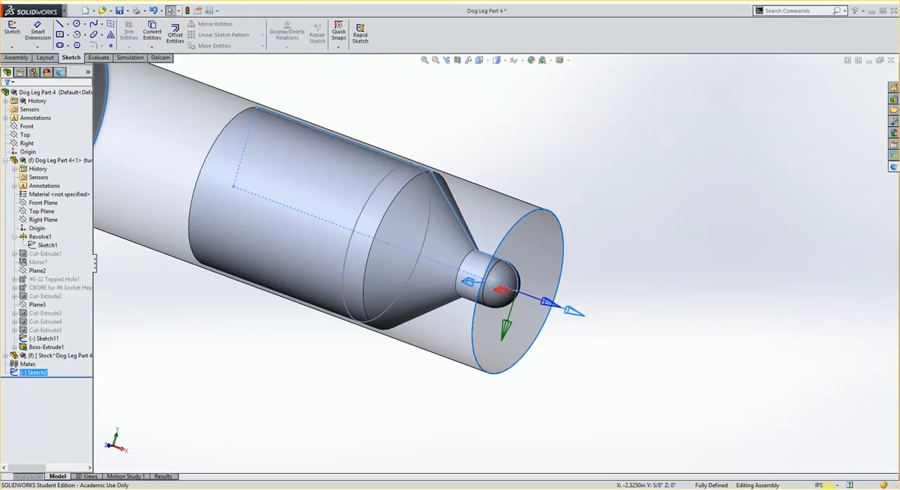
click(837, 484)
click(805, 481)
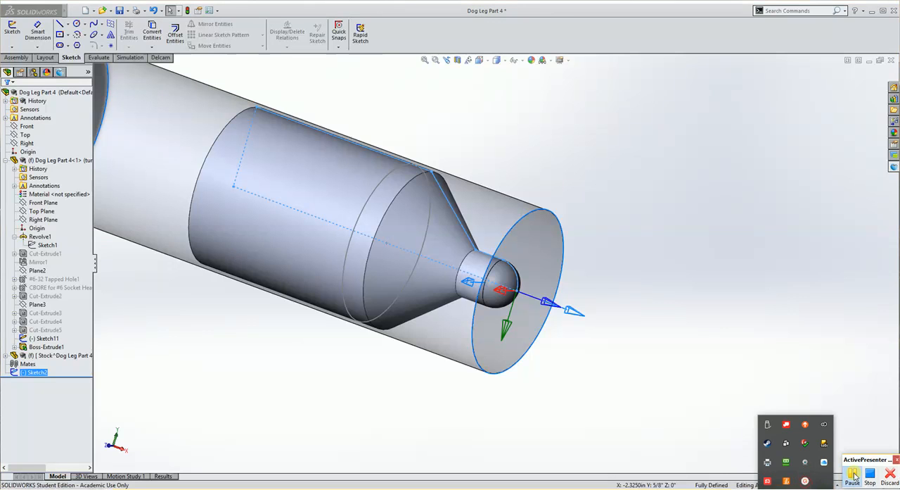
click(854, 477)
Start a new Turn/Bore feature of type Turn with Sketch2 as the profile and check its preview around the part
middle_drag(466, 272, 573, 224)
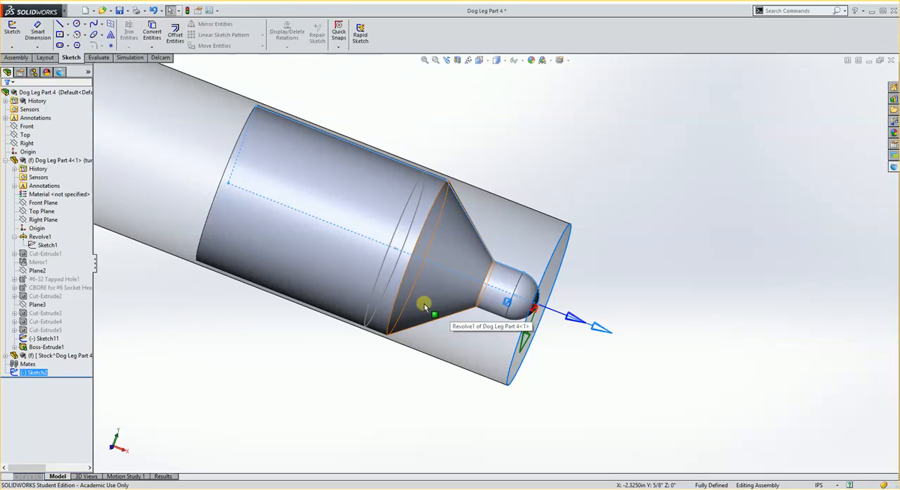
click(61, 73)
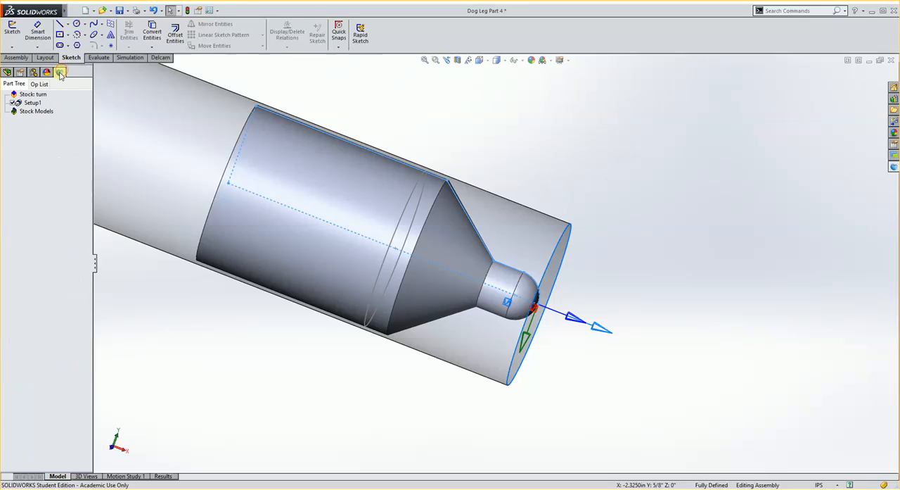
click(30, 95)
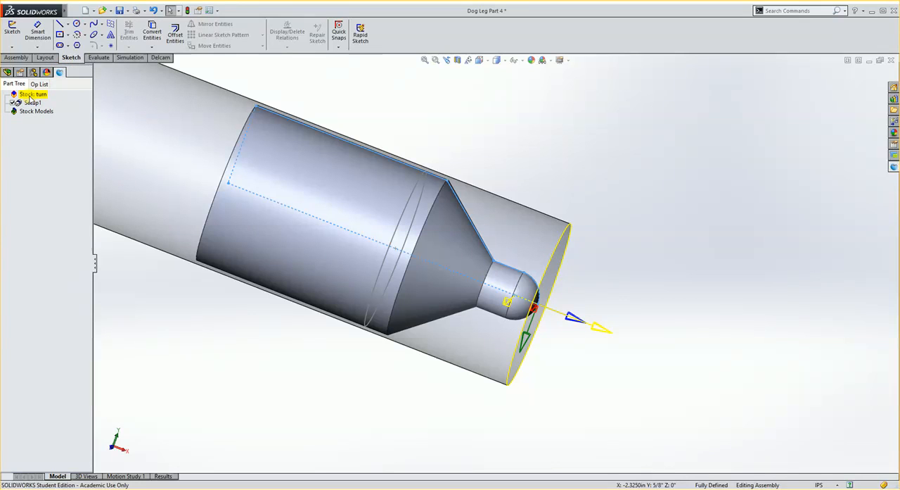
click(31, 104)
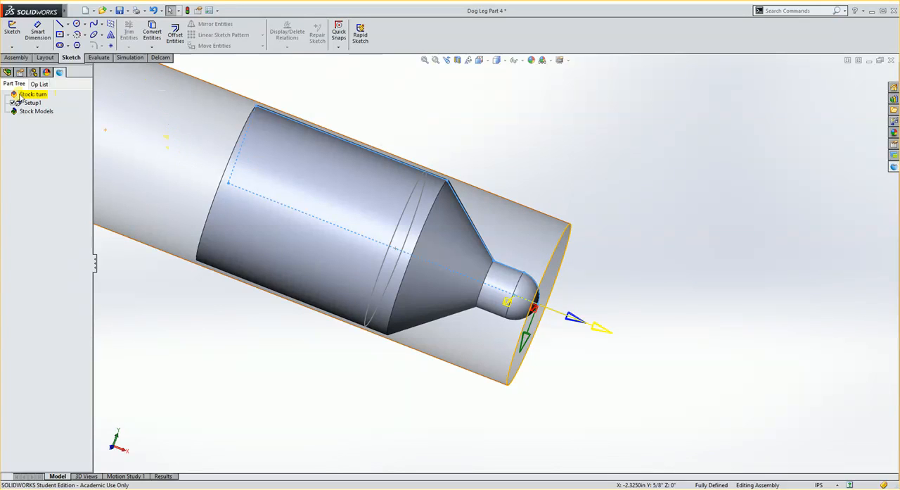
click(161, 58)
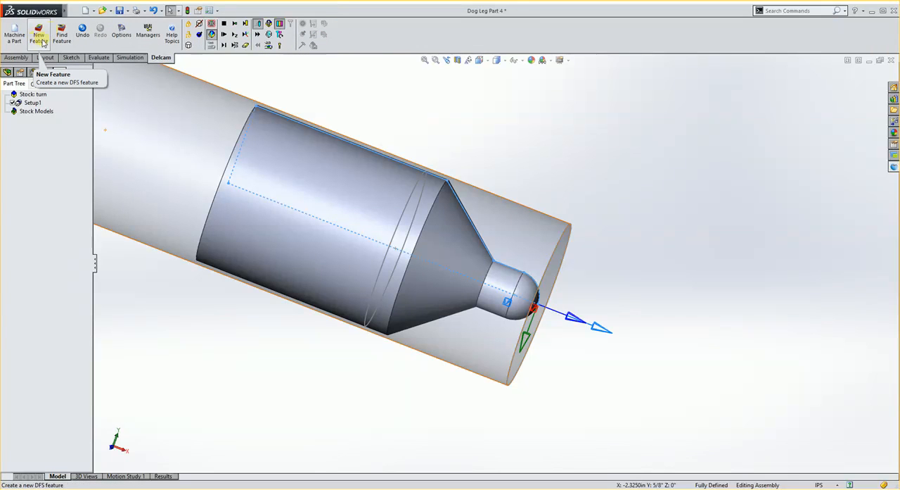
click(40, 38)
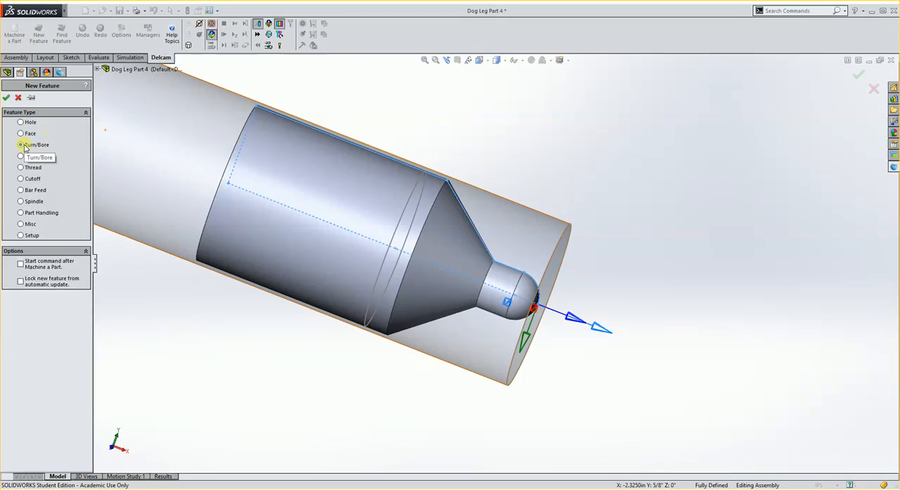
click(6, 97)
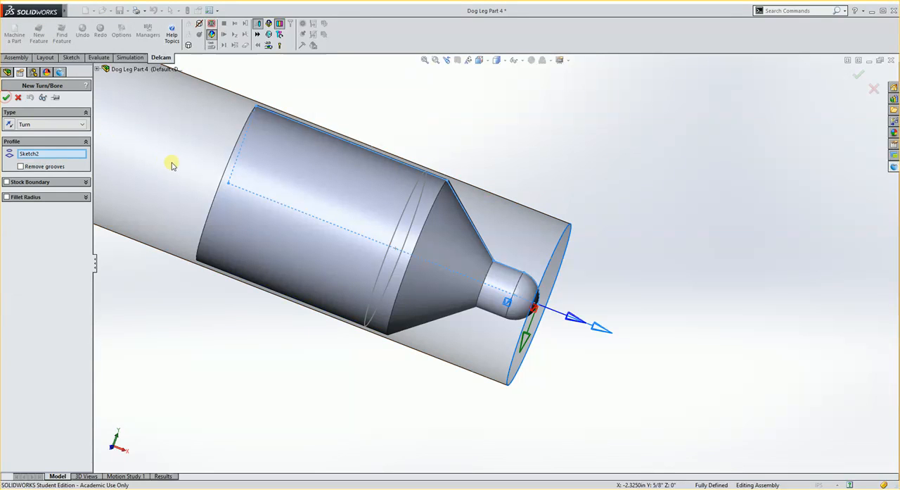
middle_drag(362, 239, 419, 189)
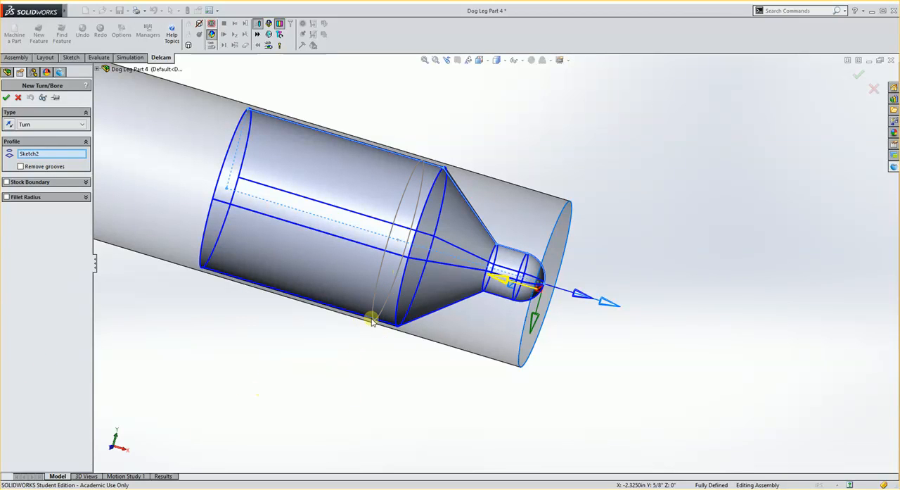
middle_drag(377, 312, 373, 260)
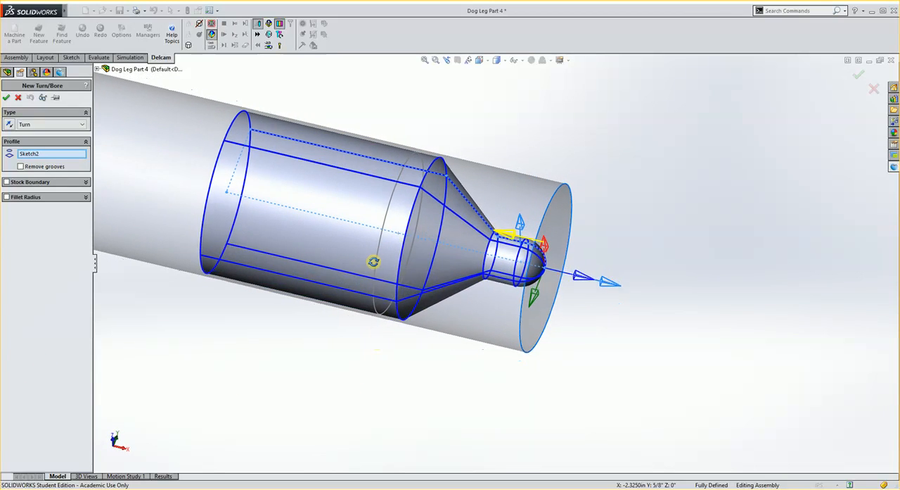
Clear the feature's profile, pick the turning profile sketch on the model again and create the Turn feature
click(53, 153)
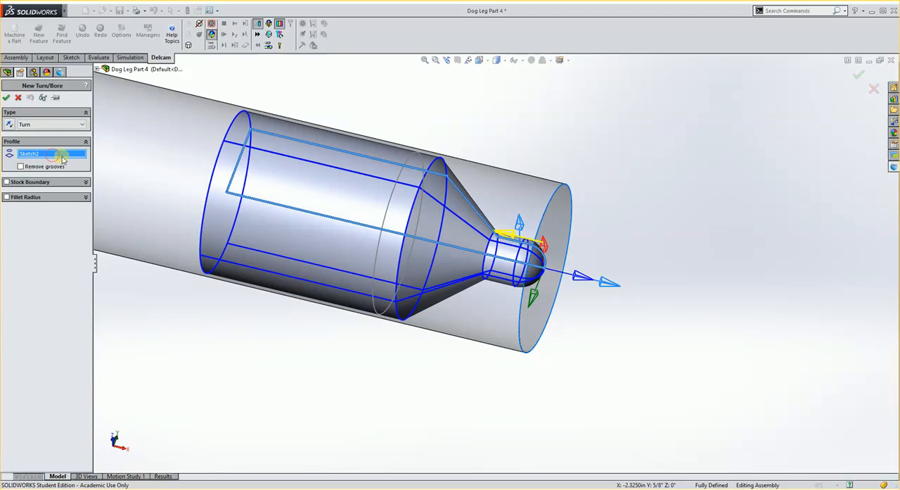
key(Delete)
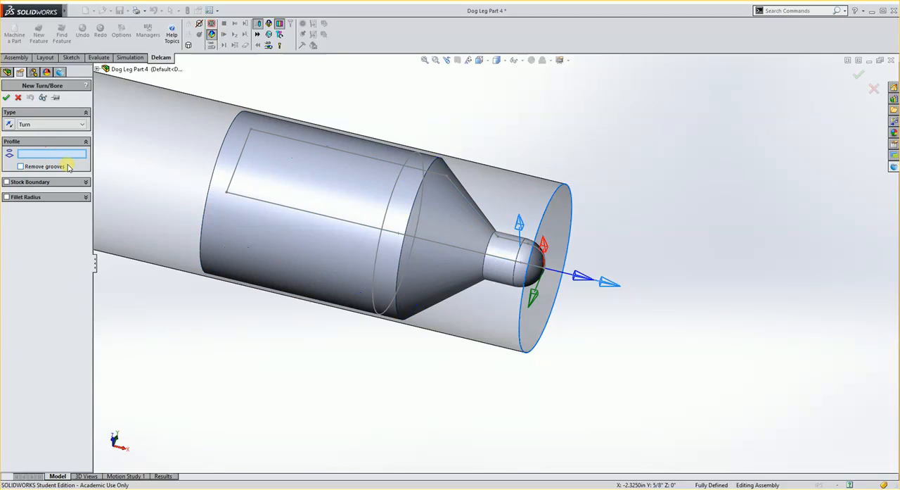
click(374, 162)
mouse_move(412, 310)
middle_down()
mouse_move(388, 313)
mouse_move(398, 315)
middle_up()
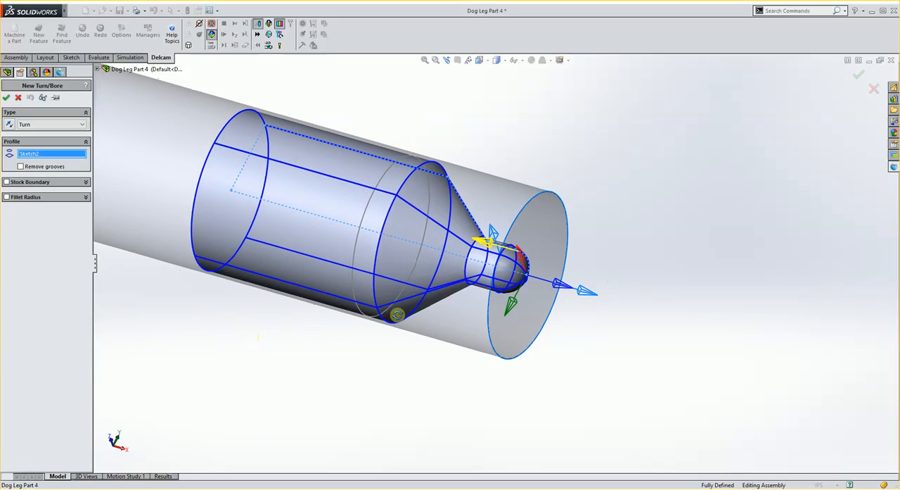
click(7, 98)
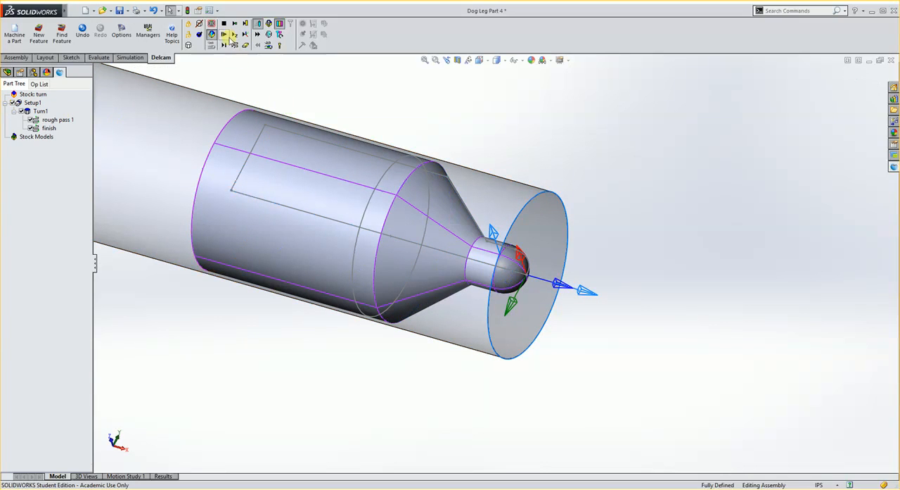
Run the 3D machining simulation of the Turn feature, inspect the turned part from several angles and end the simulation
click(224, 34)
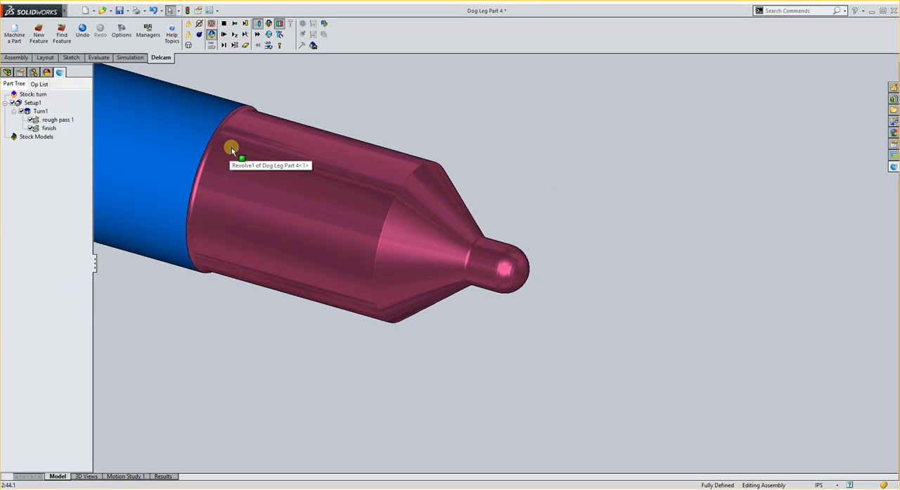
middle_drag(307, 204, 370, 219)
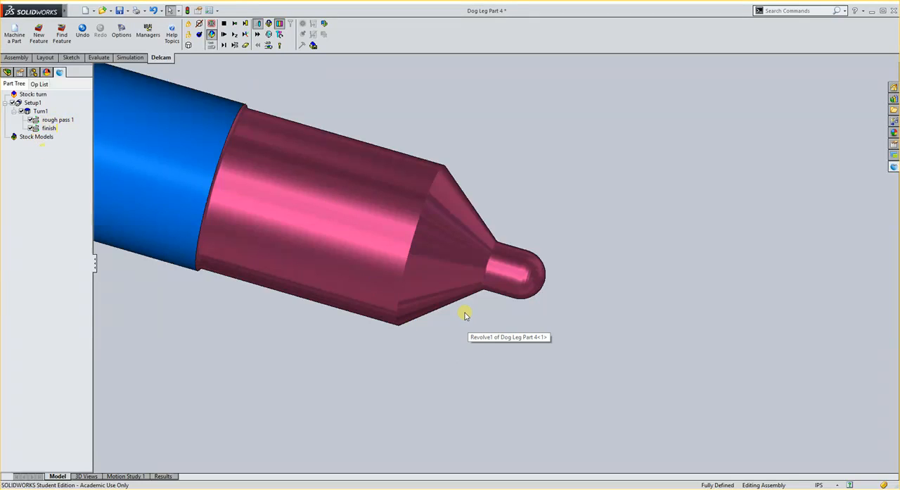
middle_drag(464, 313, 453, 306)
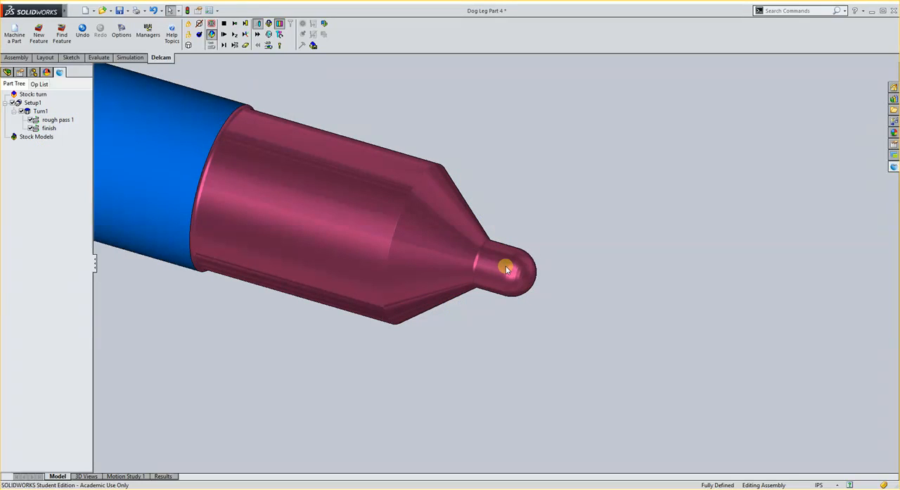
click(223, 24)
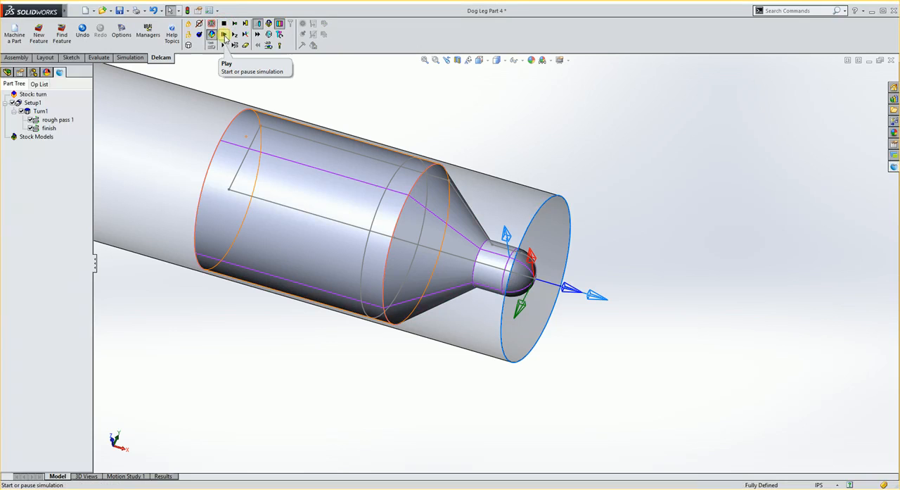
Review the machining attributes of the Turn1 feature and of its rough pass in a widened properties view
double_click(35, 112)
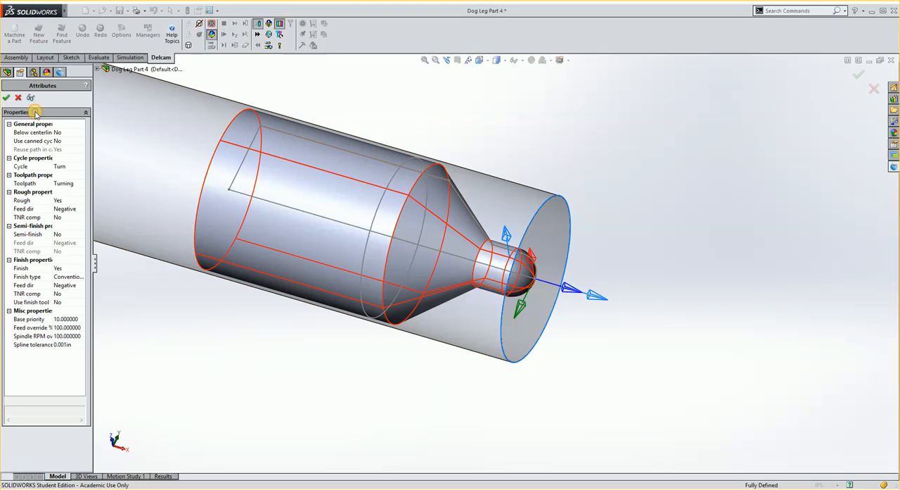
double_click(96, 269)
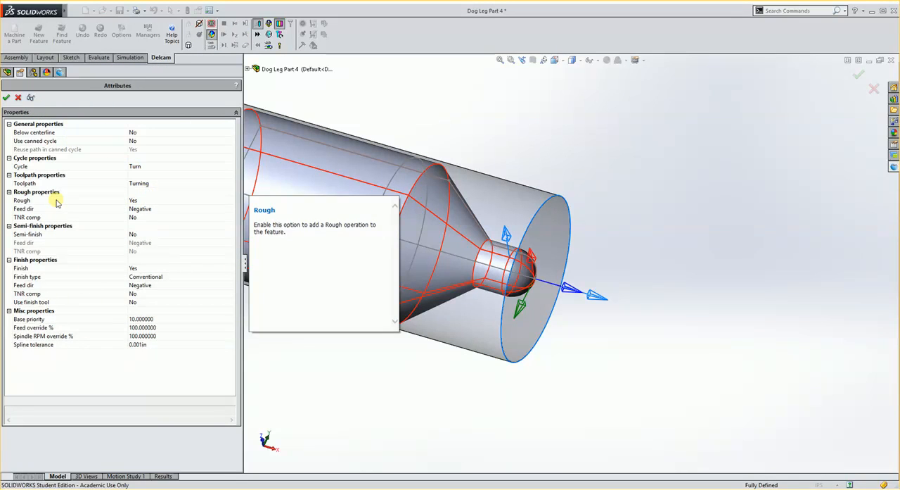
mouse_move(52, 214)
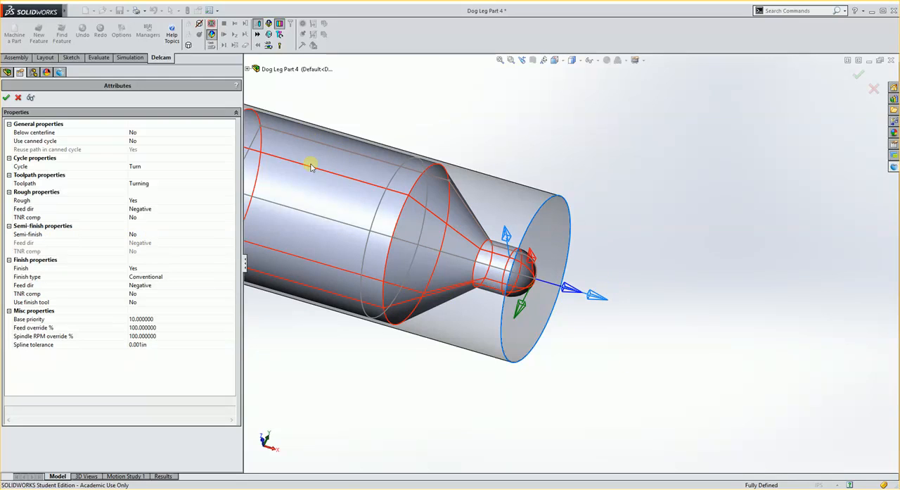
click(6, 98)
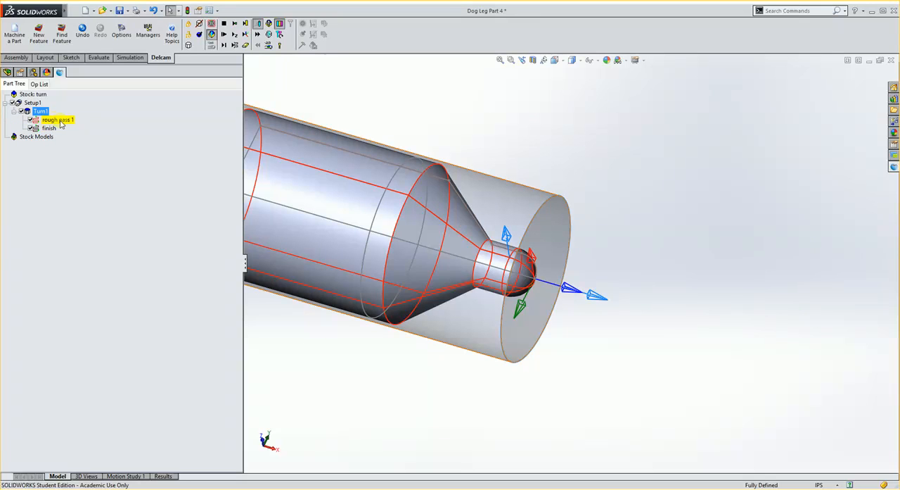
double_click(60, 121)
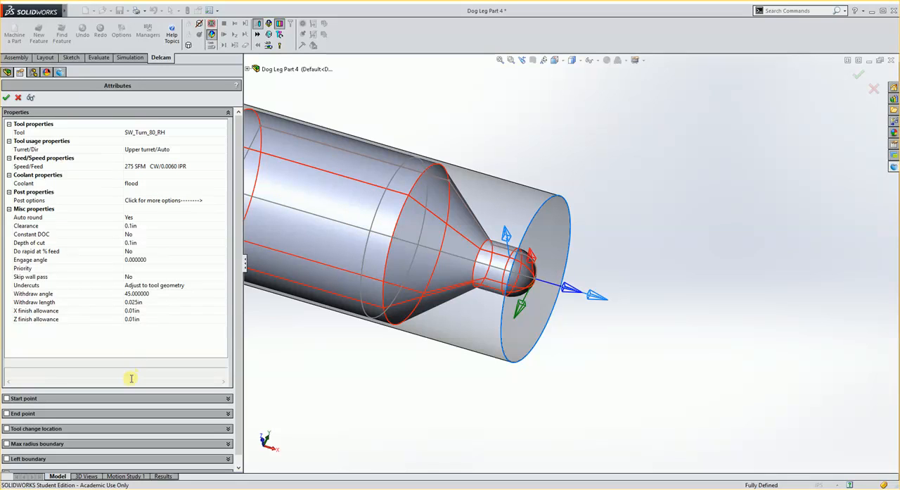
click(6, 98)
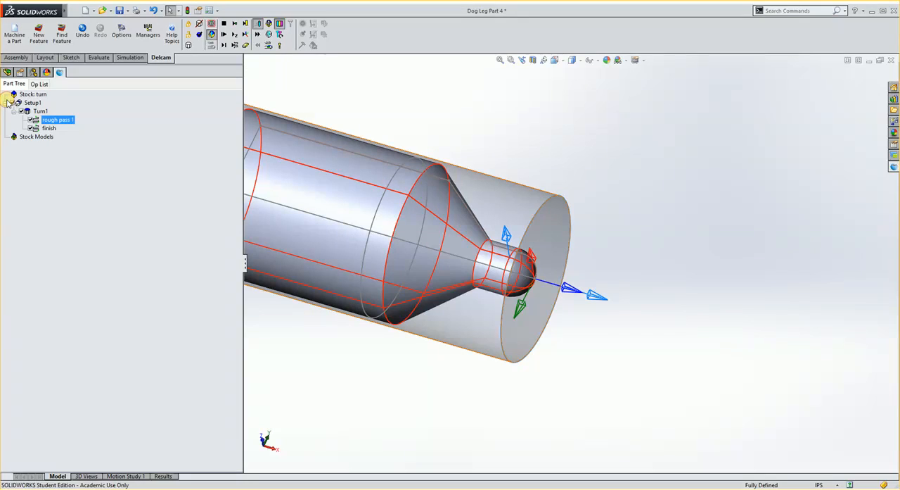
Change the finish operation's tool to SW_Turn_55_RH, restricting the tool list to the 55 Diamond insert shape
double_click(48, 129)
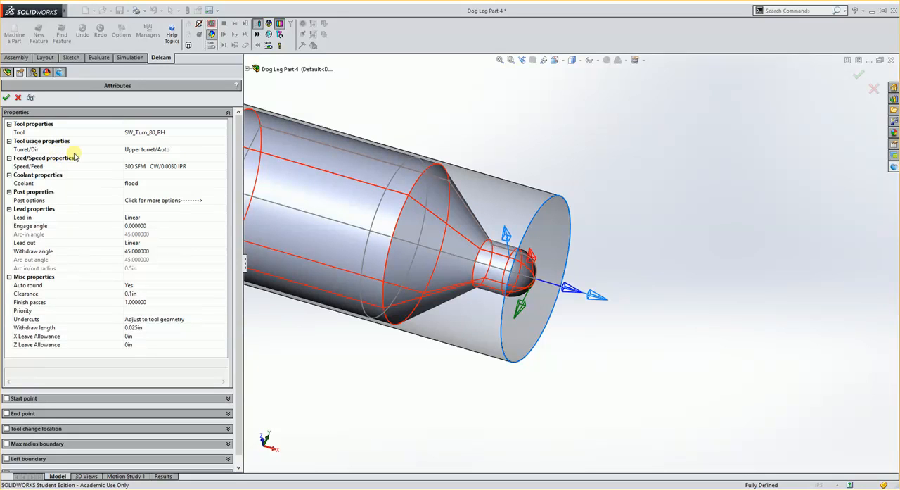
click(27, 132)
click(222, 132)
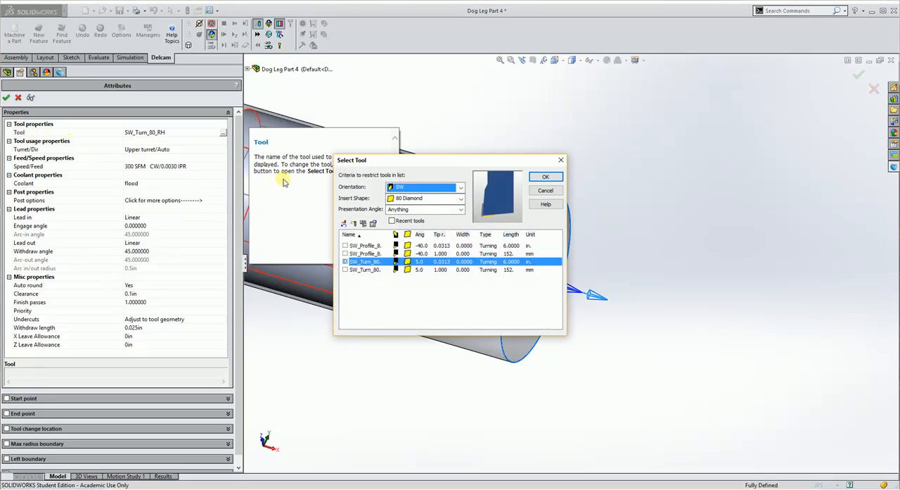
click(427, 198)
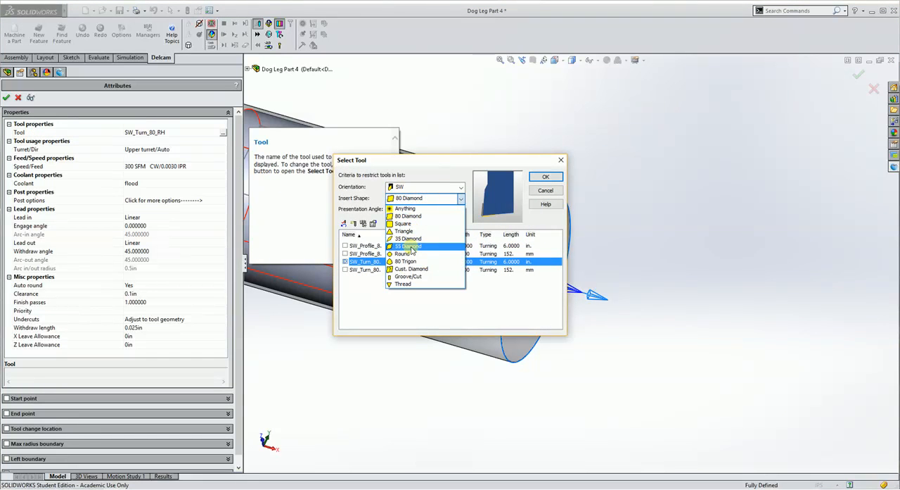
click(411, 246)
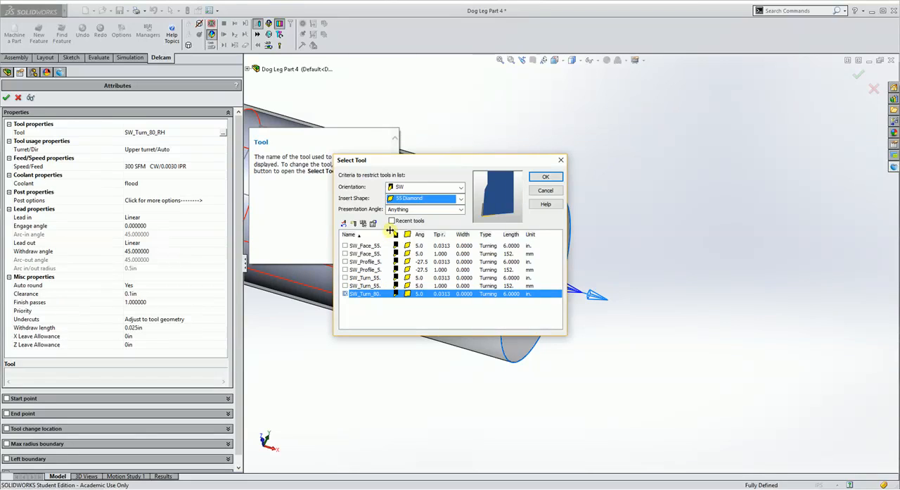
drag(390, 233, 419, 233)
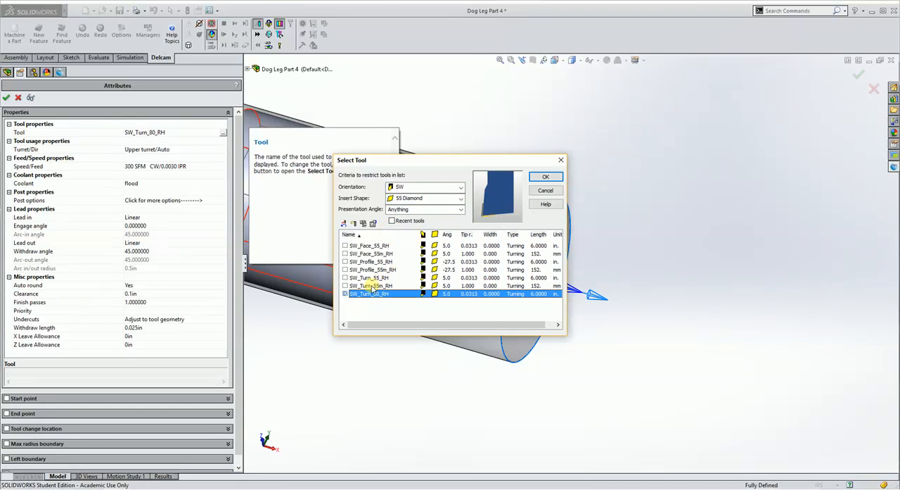
click(379, 278)
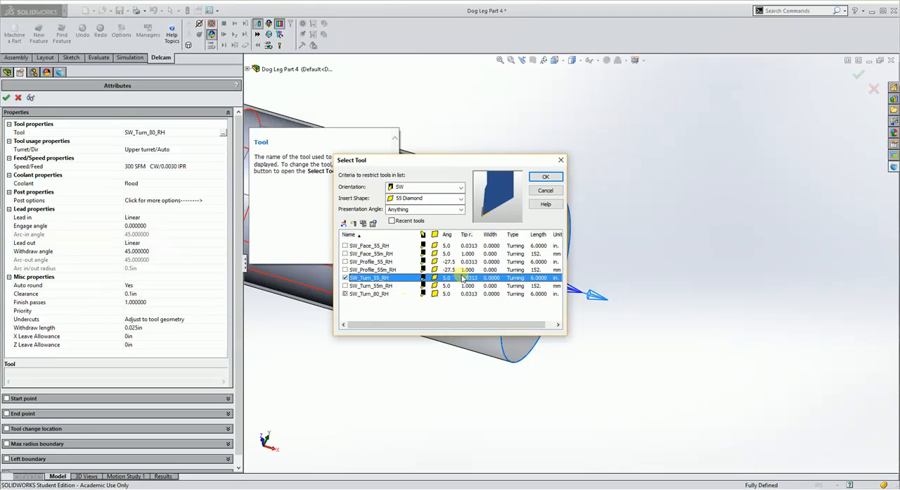
click(543, 178)
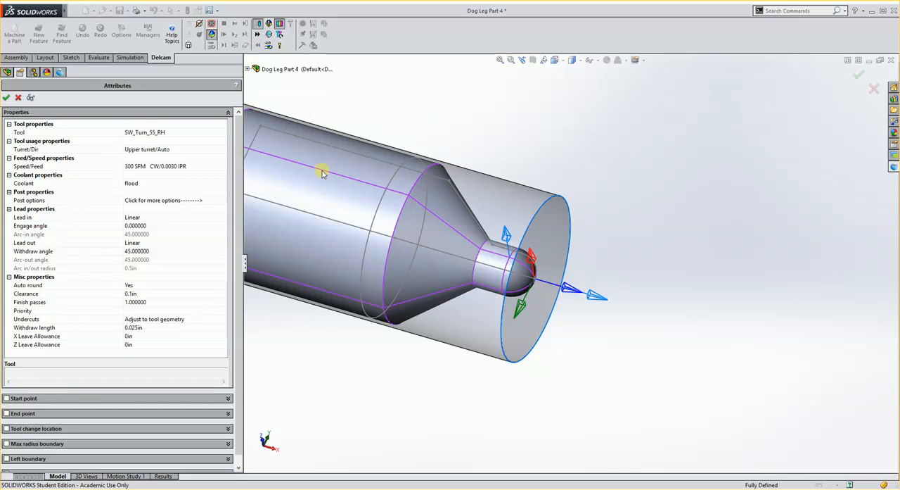
click(6, 97)
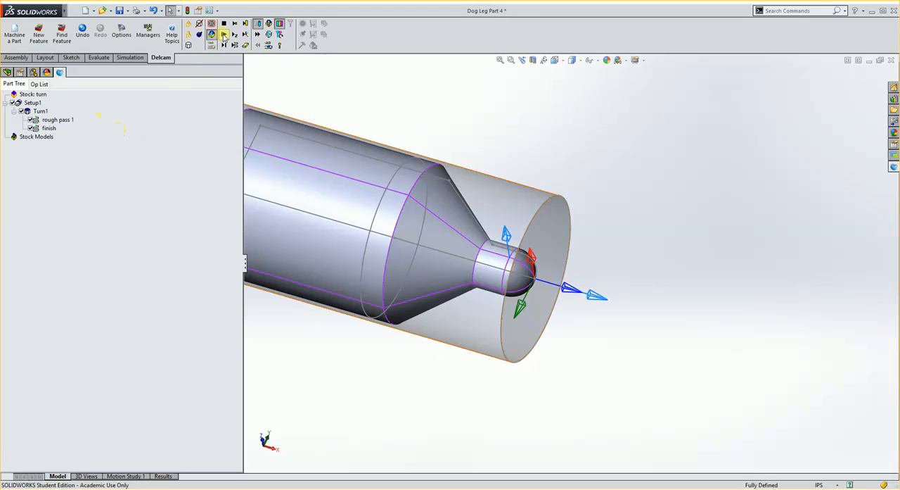
Simulate the turning again with the new finish tool, inspect the machined surface and stop the simulation
click(223, 35)
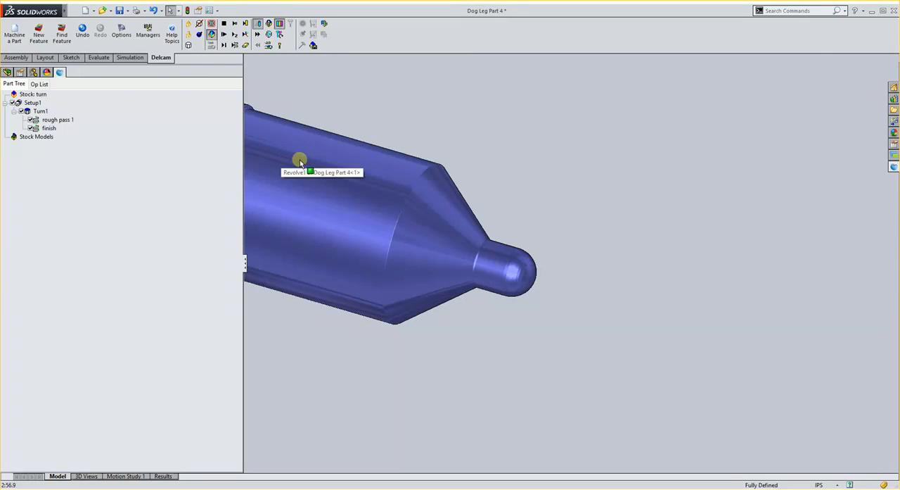
scroll(422, 207, up, 3)
scroll(422, 206, down, 1)
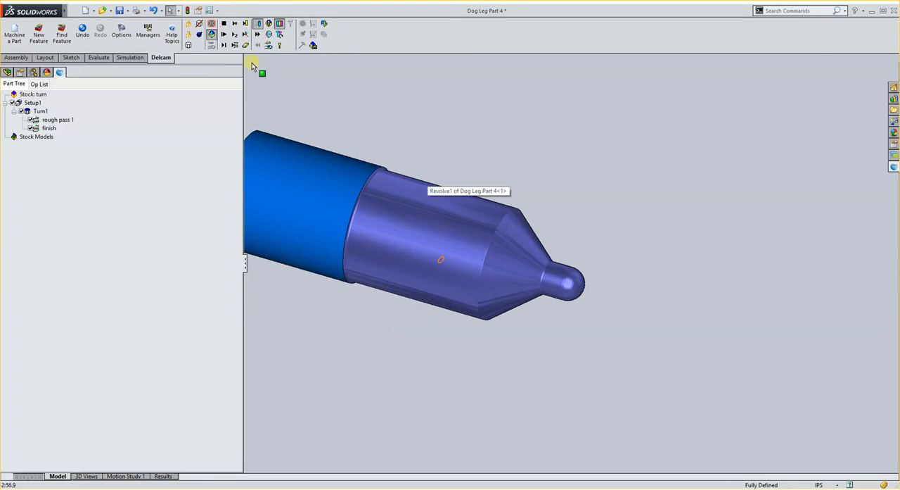
click(226, 43)
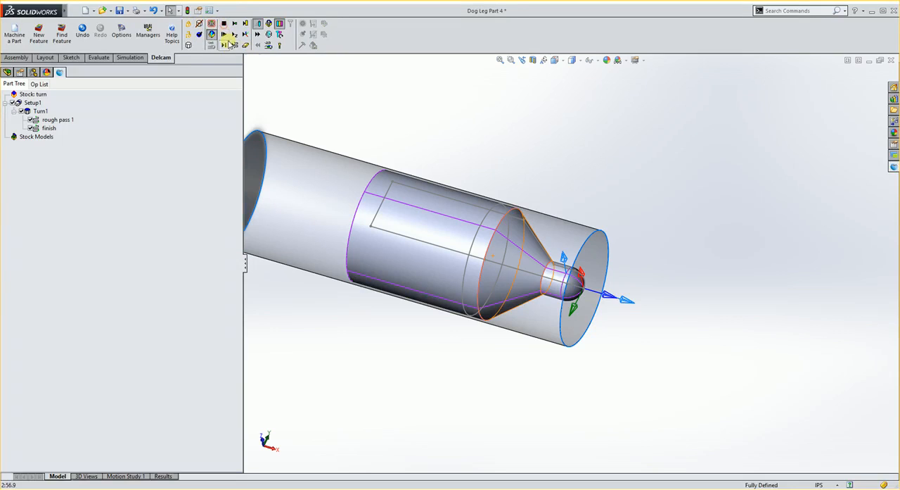
Single-step the 3D simulation through the first roughing cuts of Turn1 and skip ahead to the end of the rough pass
click(224, 45)
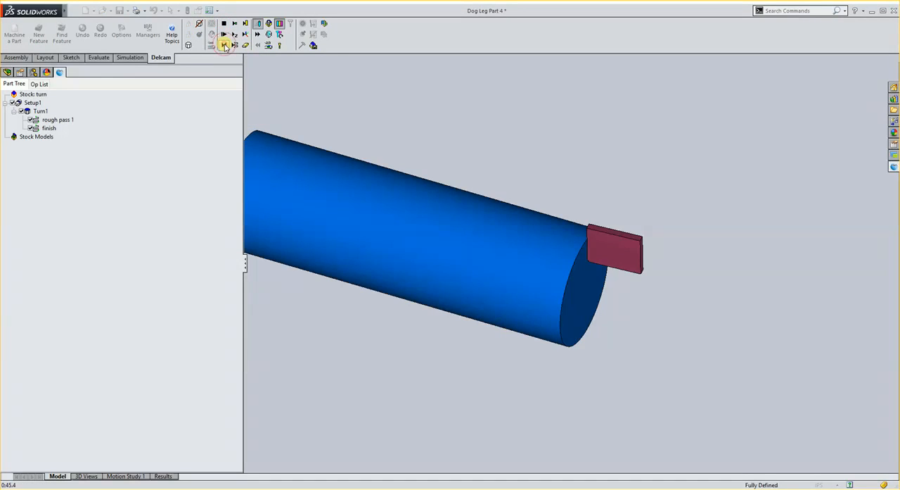
click(225, 45)
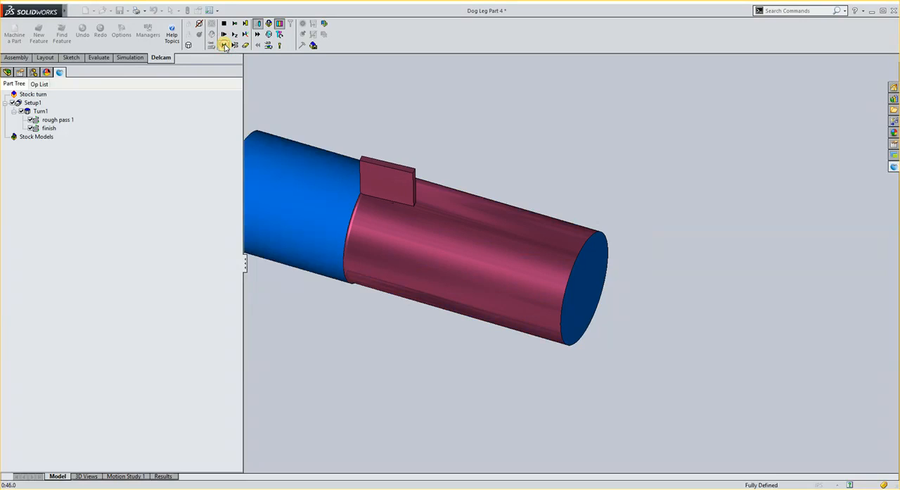
click(224, 46)
click(224, 45)
click(224, 45)
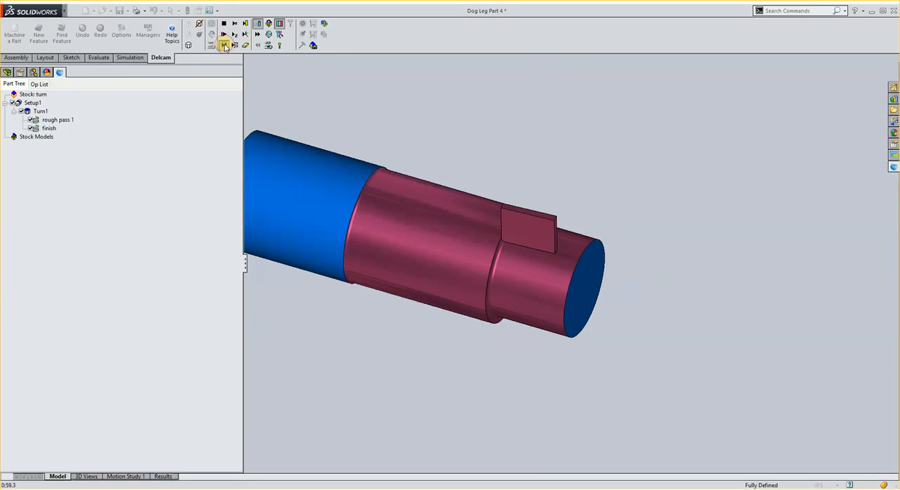
click(225, 45)
click(224, 45)
click(224, 45)
click(225, 45)
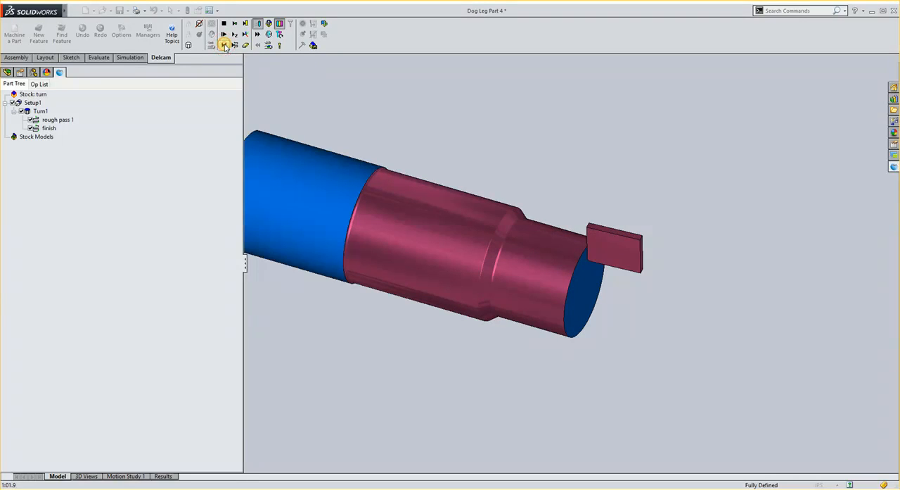
click(224, 45)
click(224, 45)
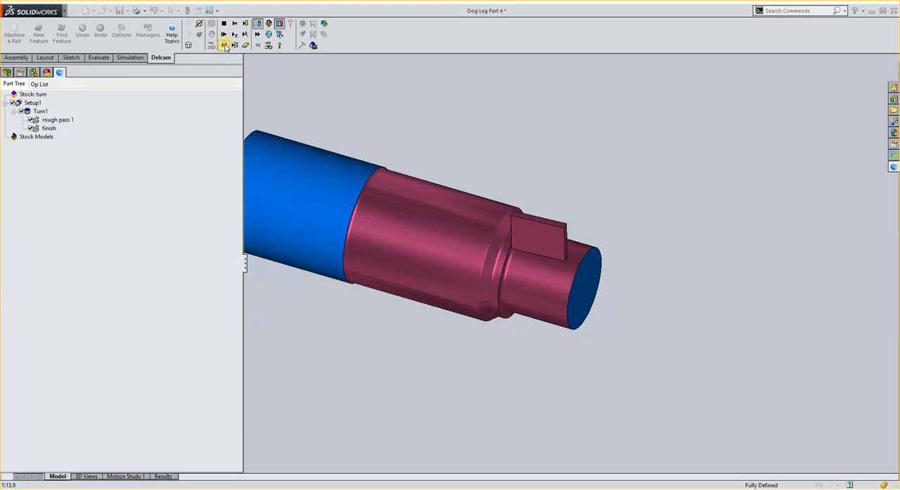
click(224, 45)
click(224, 45)
click(224, 45)
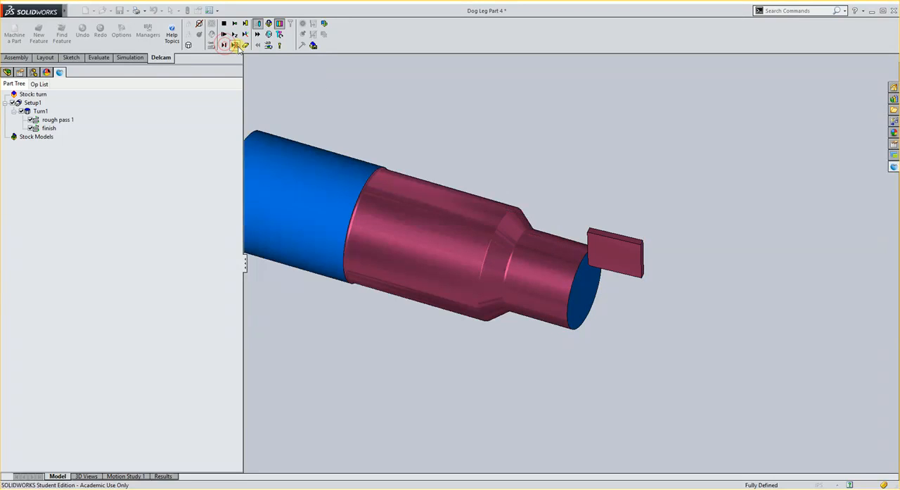
click(235, 45)
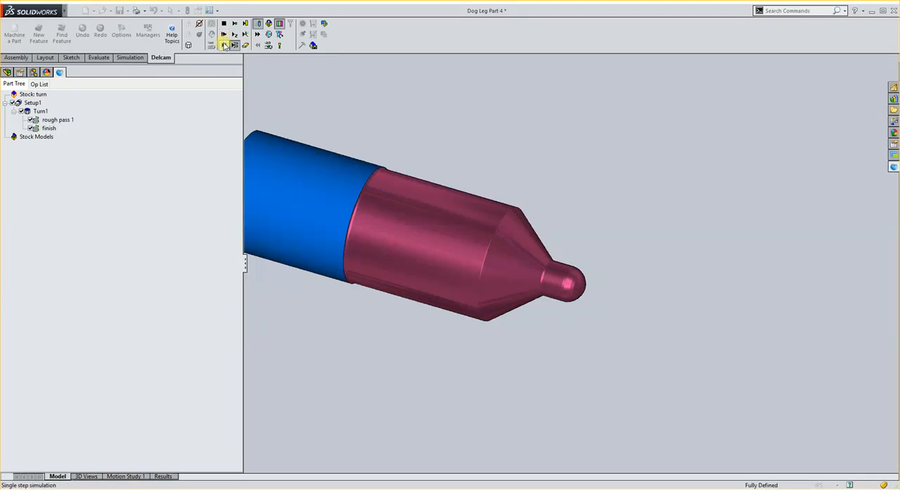
Single-step the simulation through the finish pass, inspect the fully turned part and stop the simulation
click(224, 45)
click(224, 48)
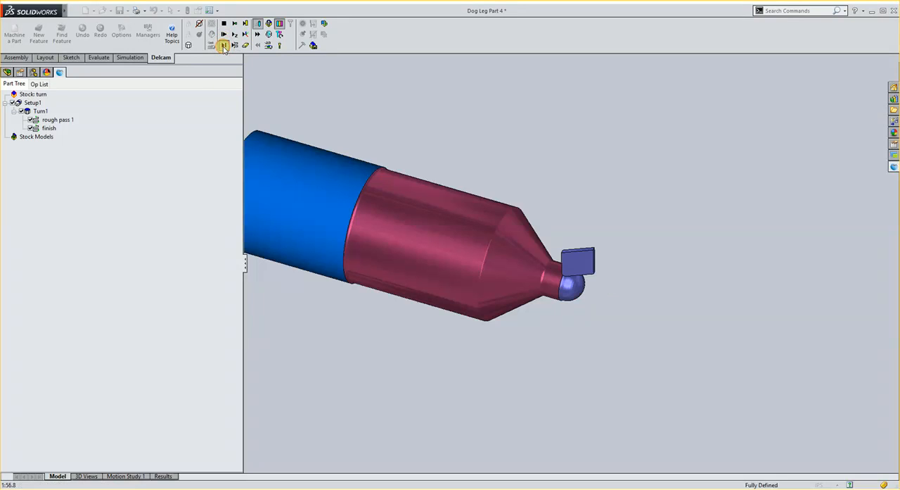
click(224, 48)
click(225, 48)
click(225, 47)
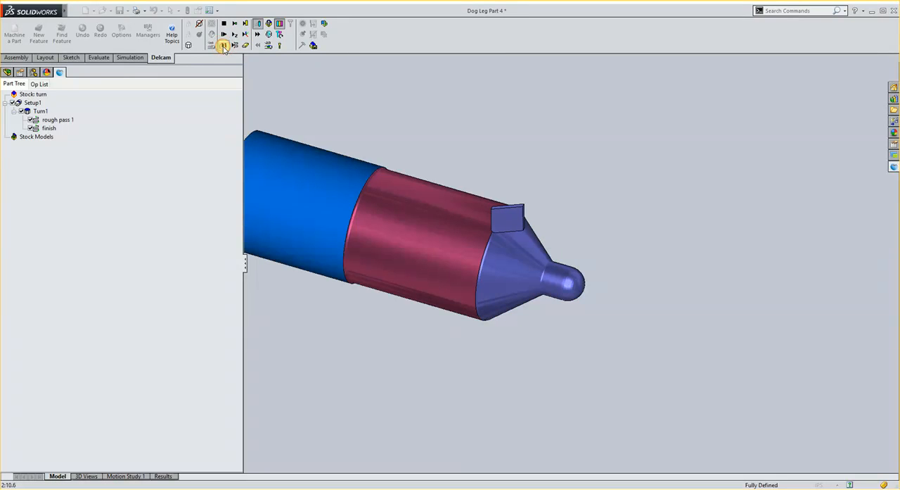
click(224, 48)
click(224, 47)
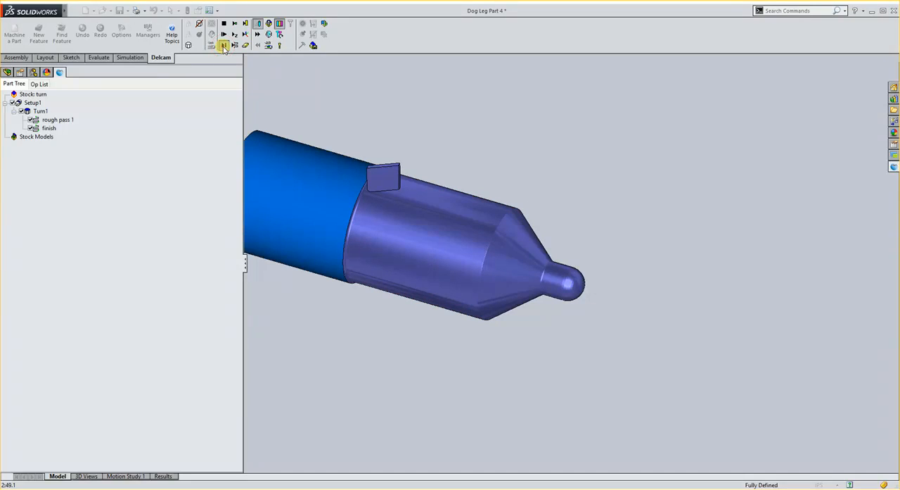
click(224, 48)
click(224, 34)
middle_drag(368, 207, 289, 136)
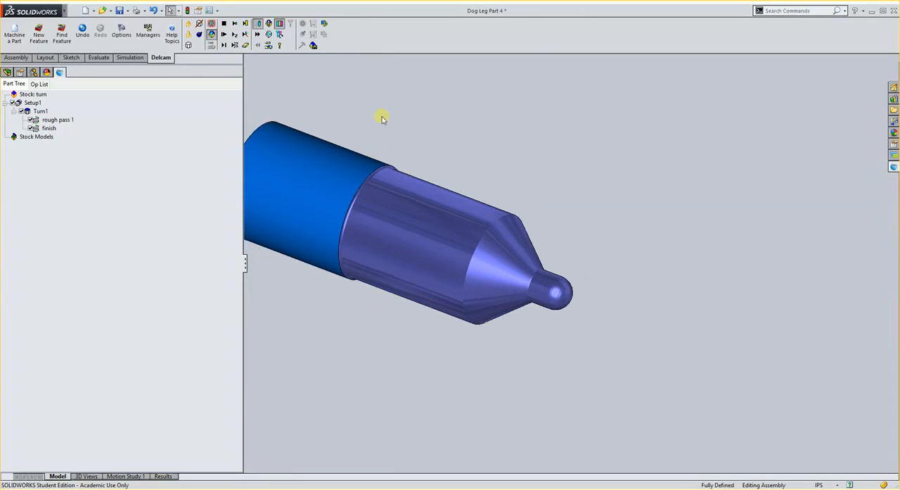
click(224, 23)
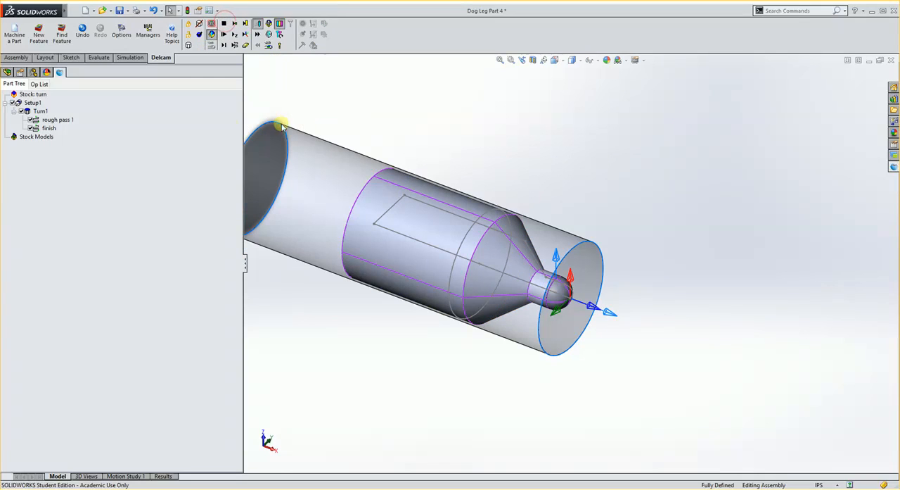
Create a Cutoff feature located on the part's flat back face, using the stock's cylindrical face as outer diameter and keeping the 0.1650 in width
click(39, 36)
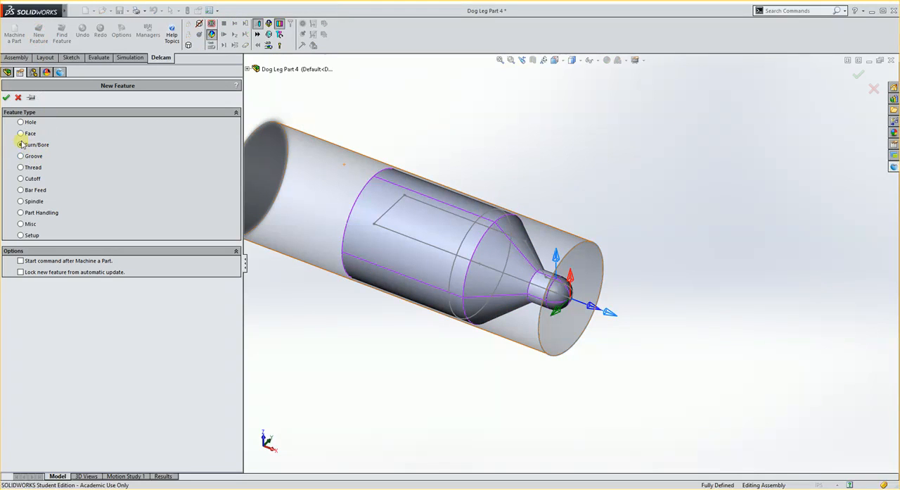
click(6, 97)
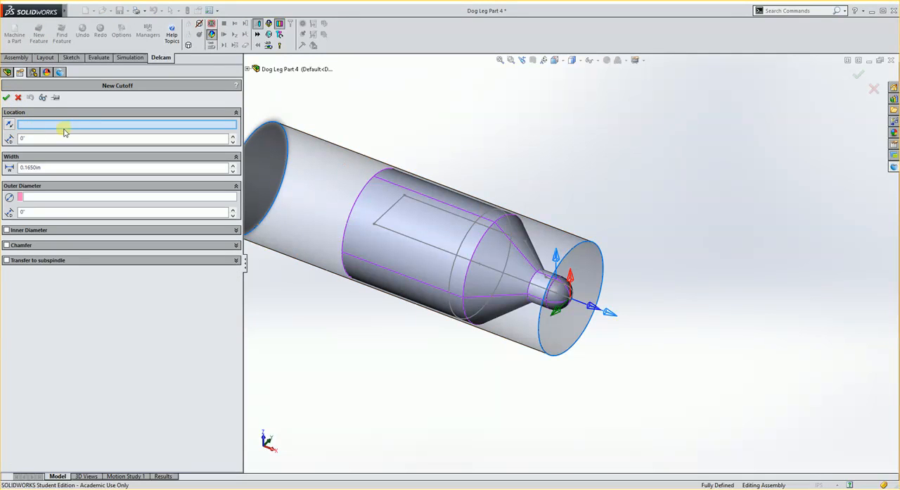
middle_drag(312, 181, 372, 225)
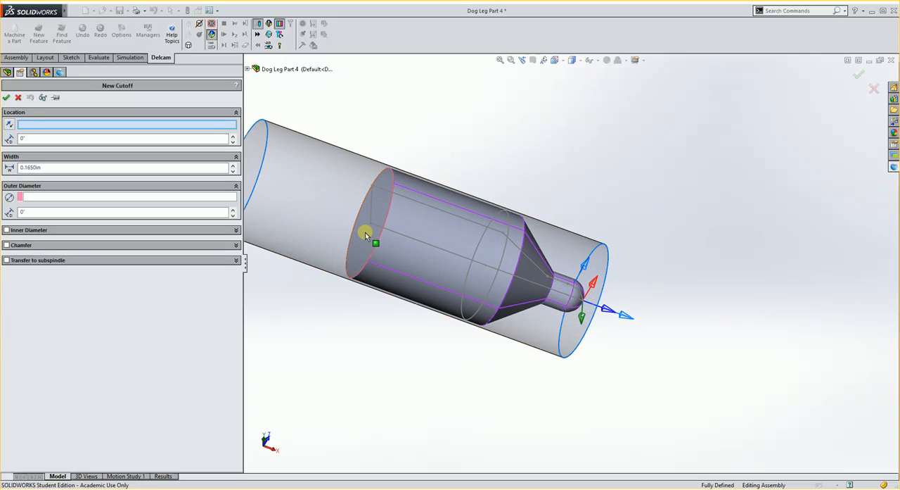
click(365, 232)
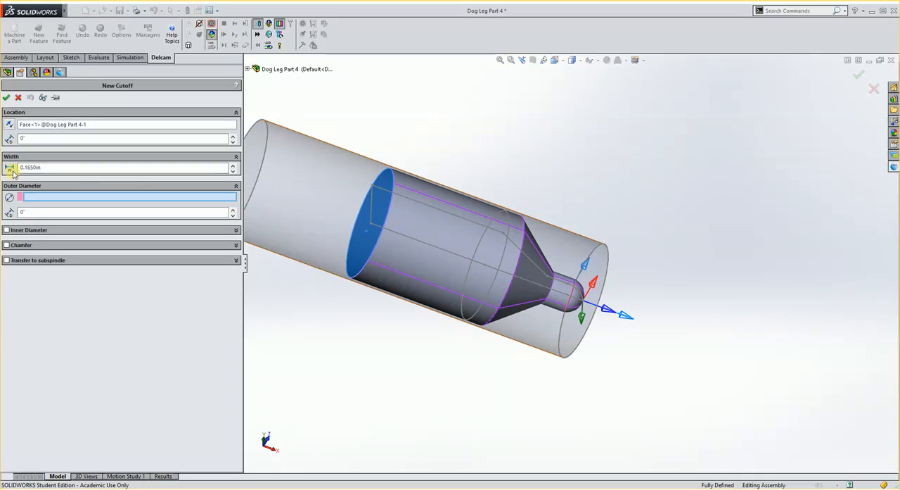
click(311, 159)
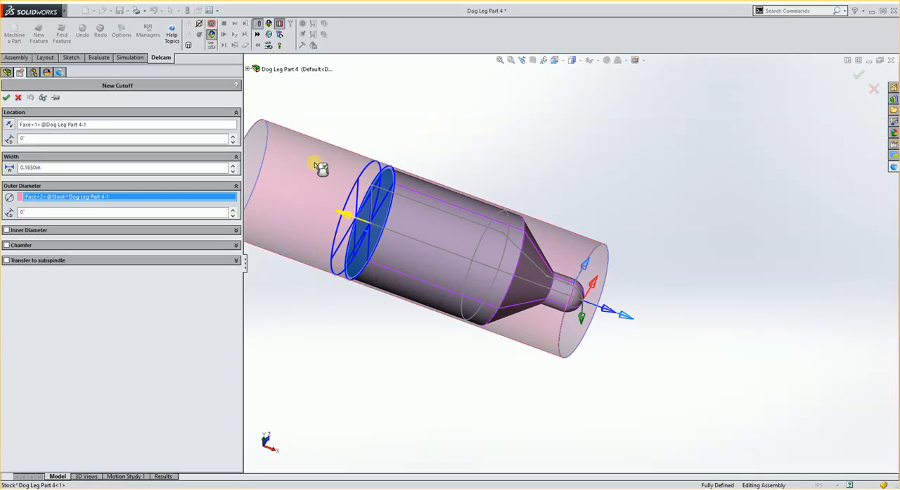
middle_drag(312, 158, 328, 173)
scroll(426, 182, down, 3)
middle_drag(444, 211, 421, 212)
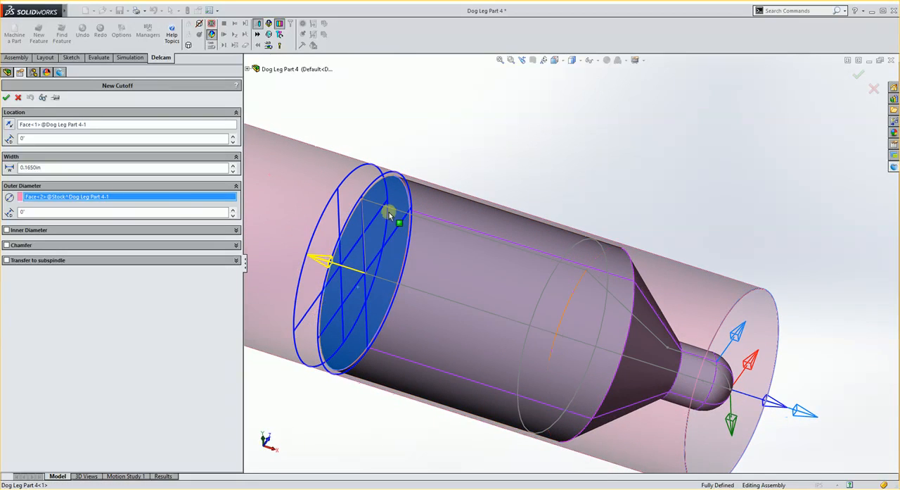
double_click(58, 168)
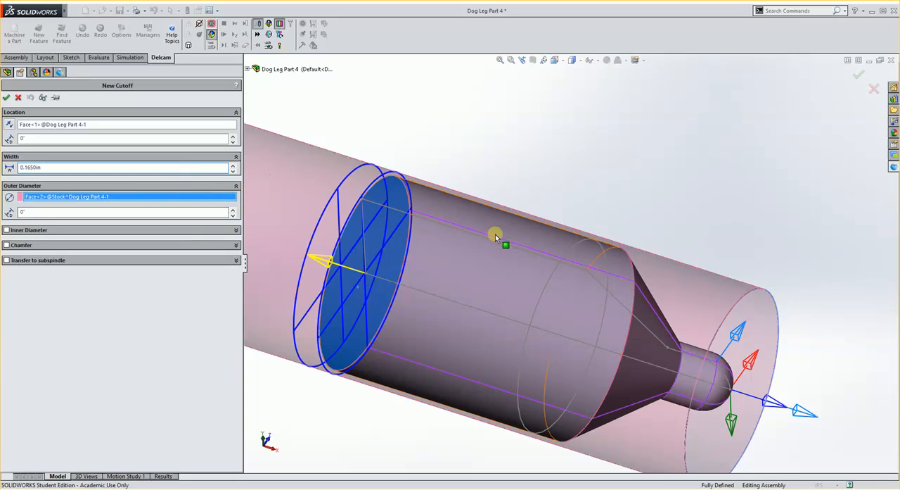
middle_drag(495, 234, 459, 223)
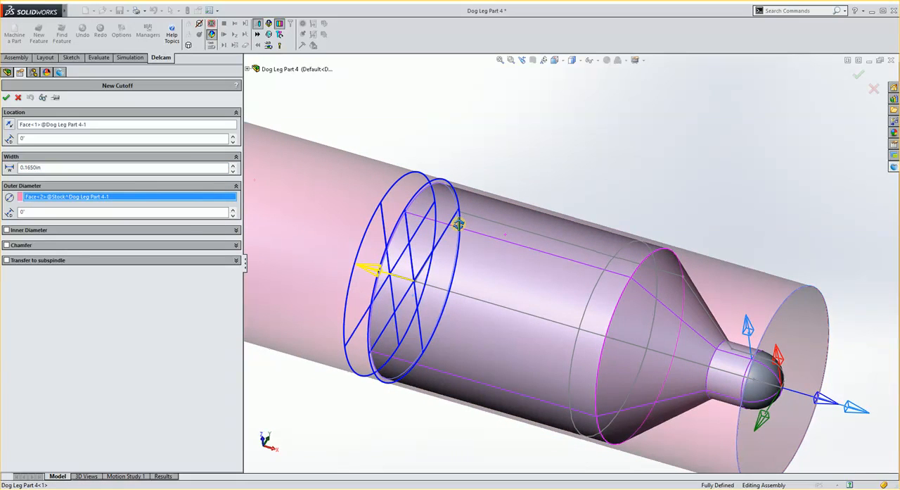
click(6, 98)
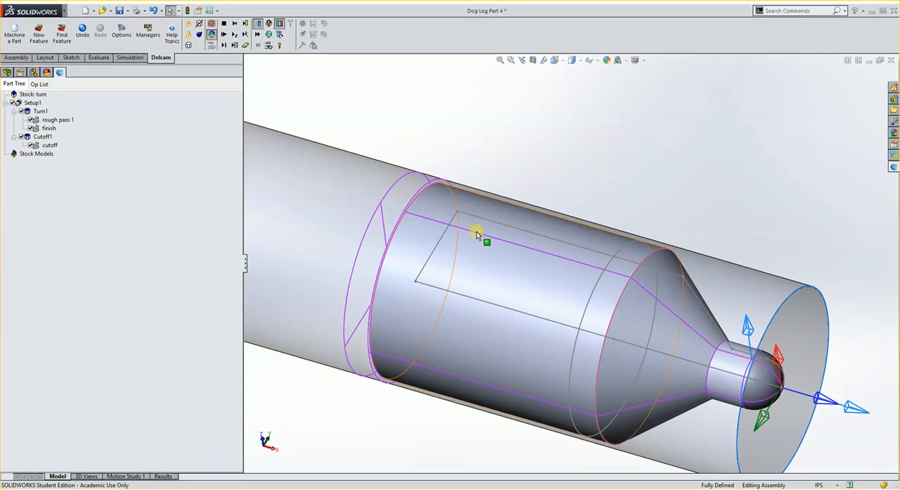
Inspect the cutoff location on the stock, simulate the complete machining including the cutoff and stop the simulation
middle_drag(406, 214, 432, 232)
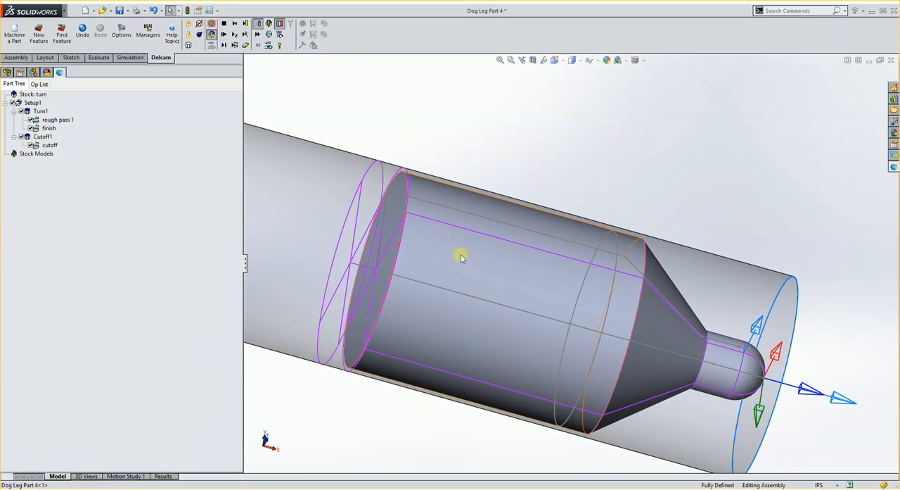
scroll(563, 314, up, 3)
scroll(538, 291, down, 3)
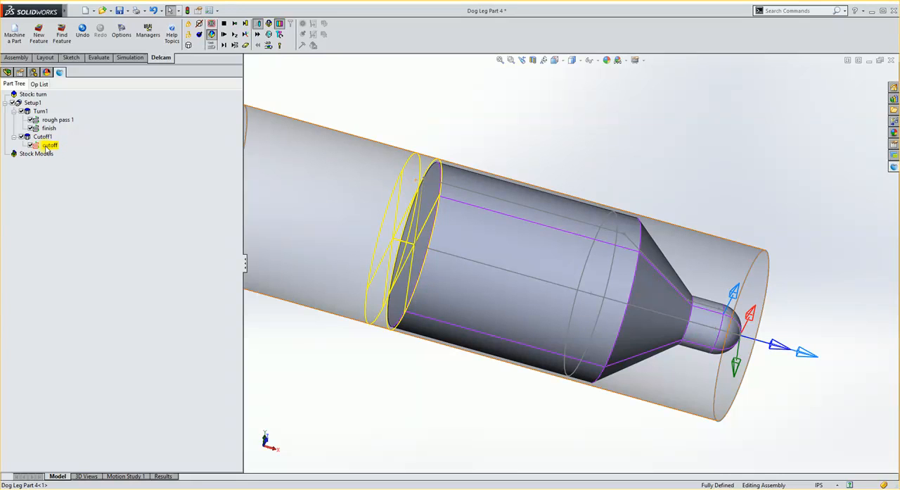
middle_drag(542, 242, 480, 203)
click(224, 38)
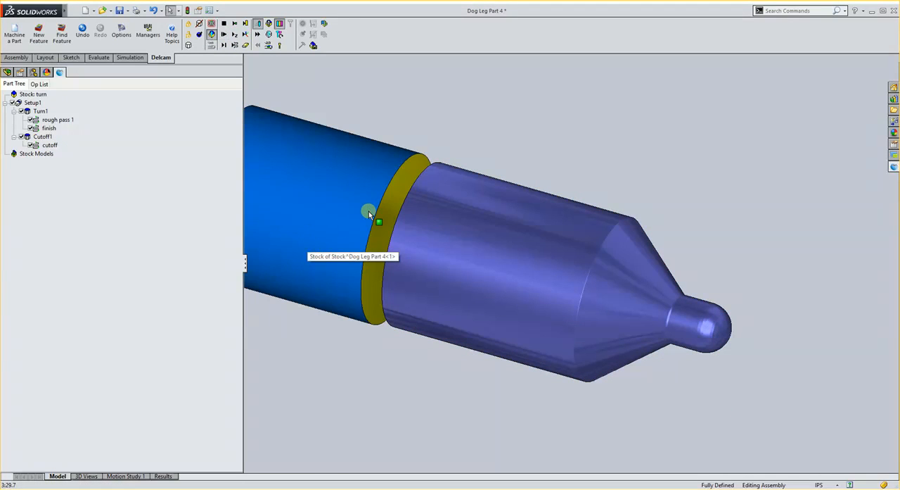
click(224, 24)
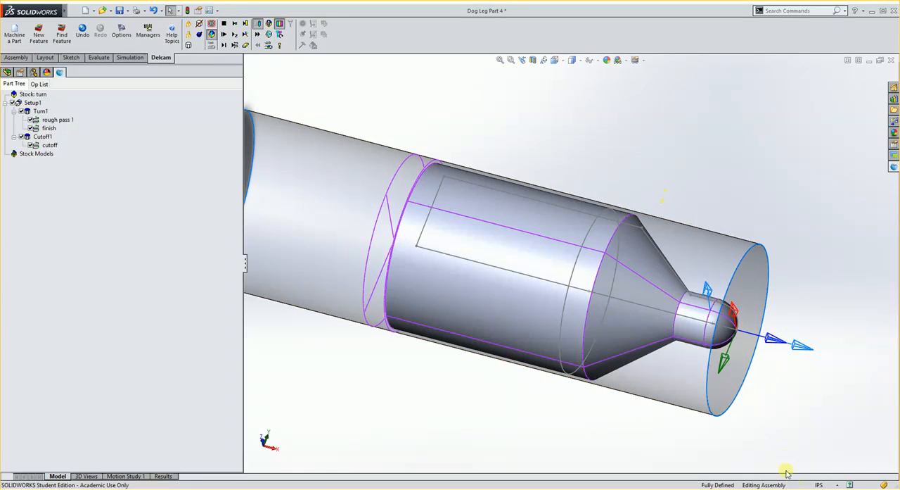
scroll(610, 361, up, 1)
scroll(610, 361, up, 1)
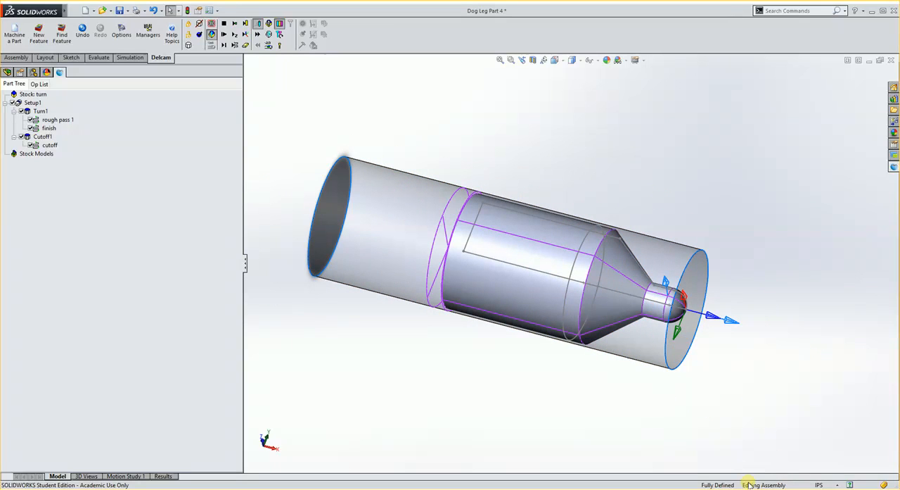